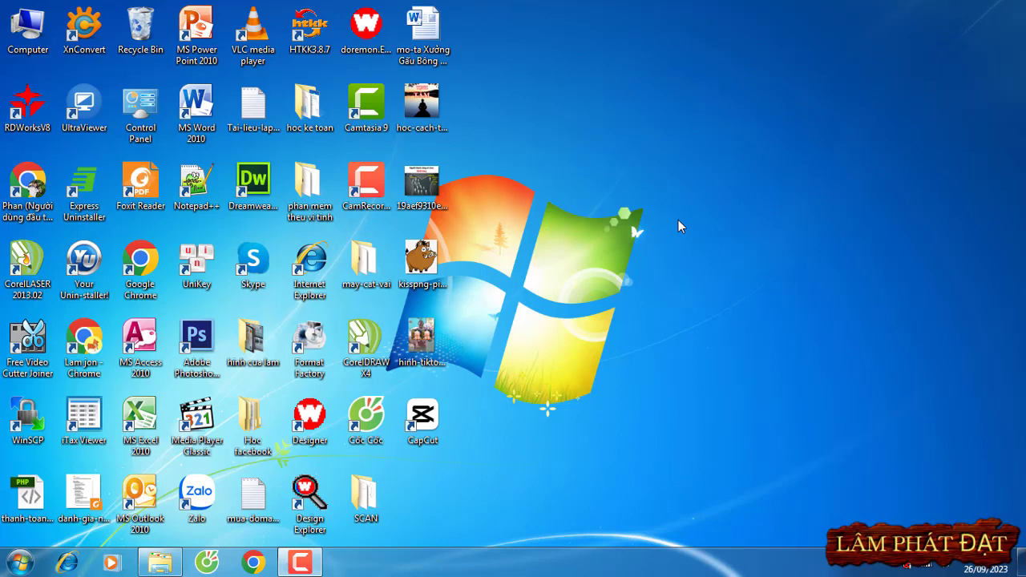
Open the 0_1.heo-binh-sua folder in 1.GAU 4_2023, view the contents of 3.RAP-CAT-THEU and return to 0_1.heo-binh-sua.
left_click(162, 566)
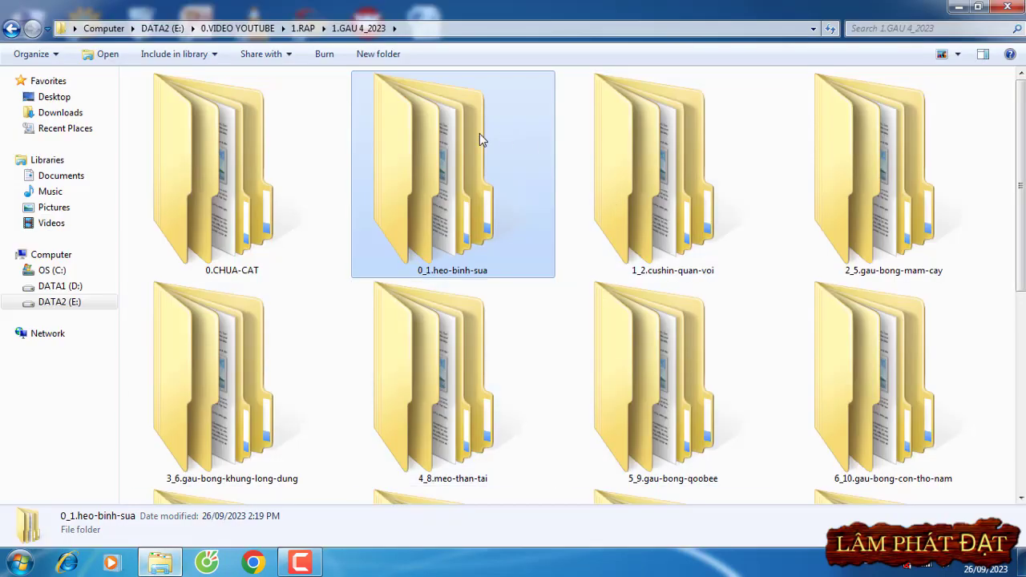
double_click(479, 136)
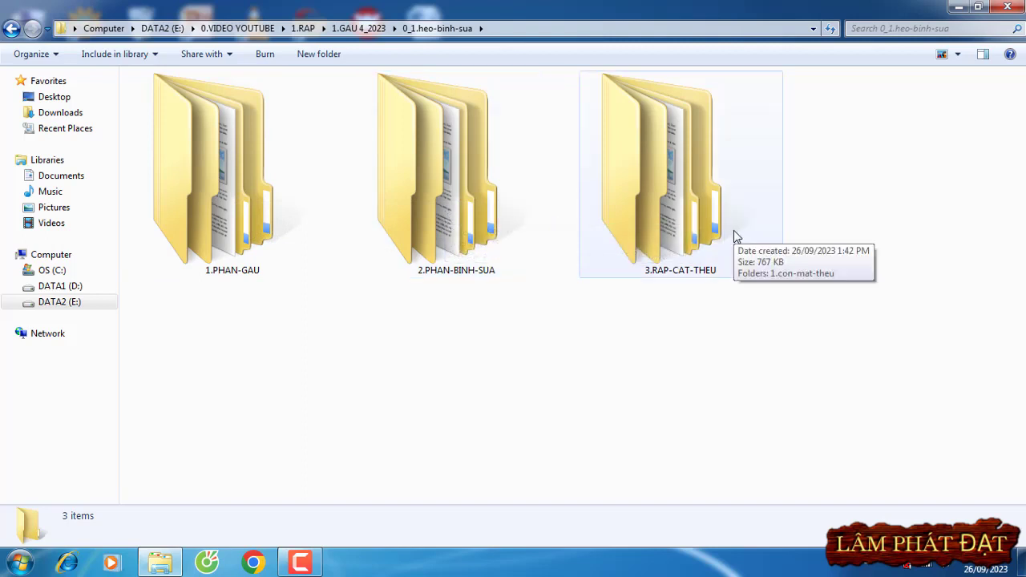
double_click(697, 276)
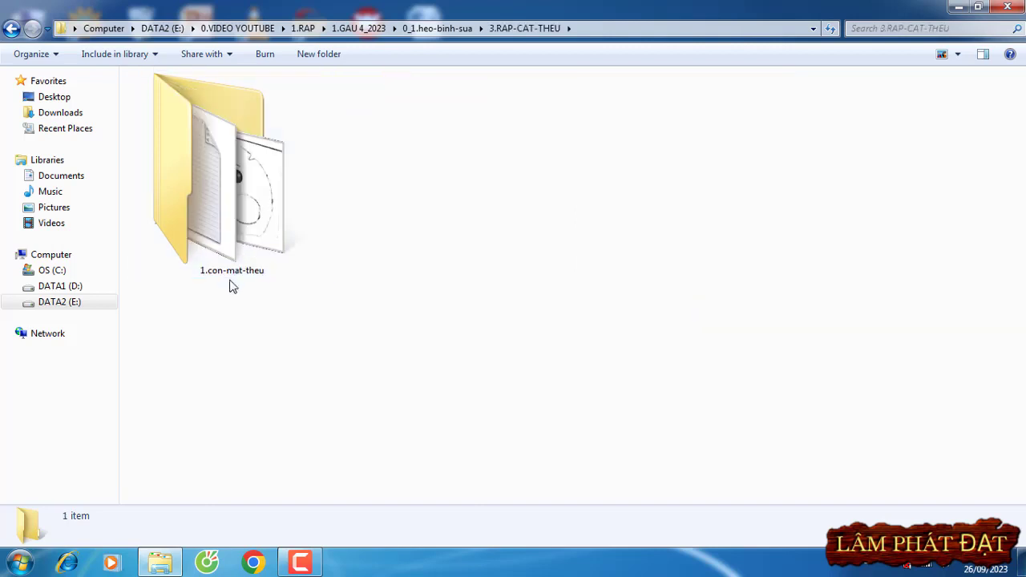
left_click(12, 29)
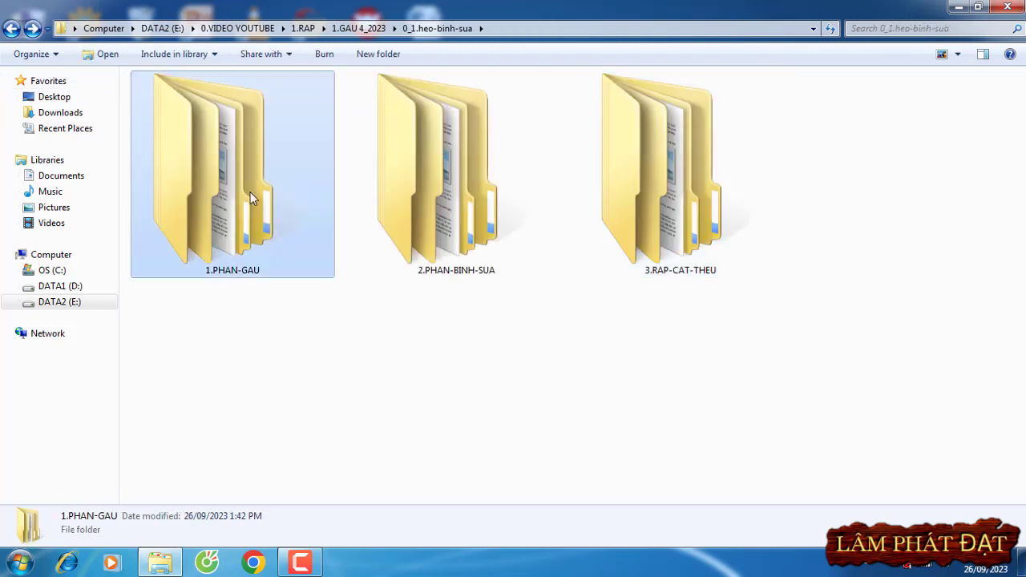
Open the 1.PHAN-GAU folder and look through all of its pattern part subfolders.
double_click(250, 192)
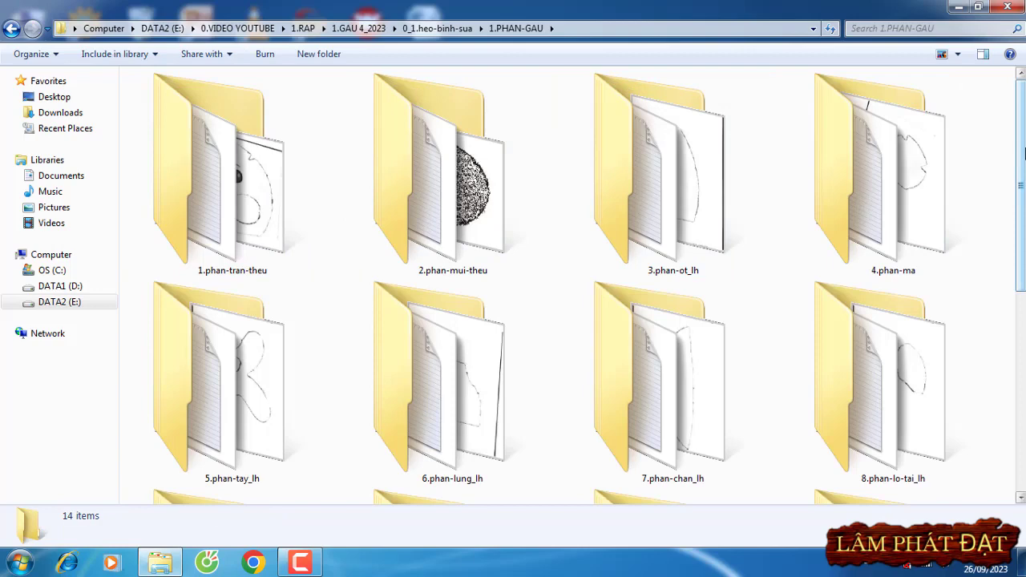
scroll(1002, 152, "down", 3)
scroll(866, 140, "down", 3)
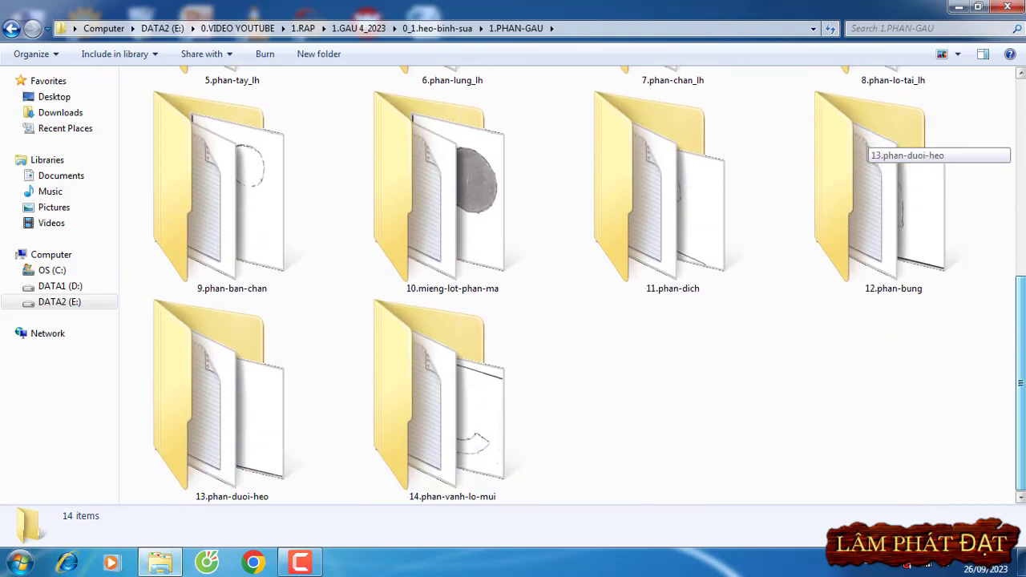
scroll(865, 144, "up", 6)
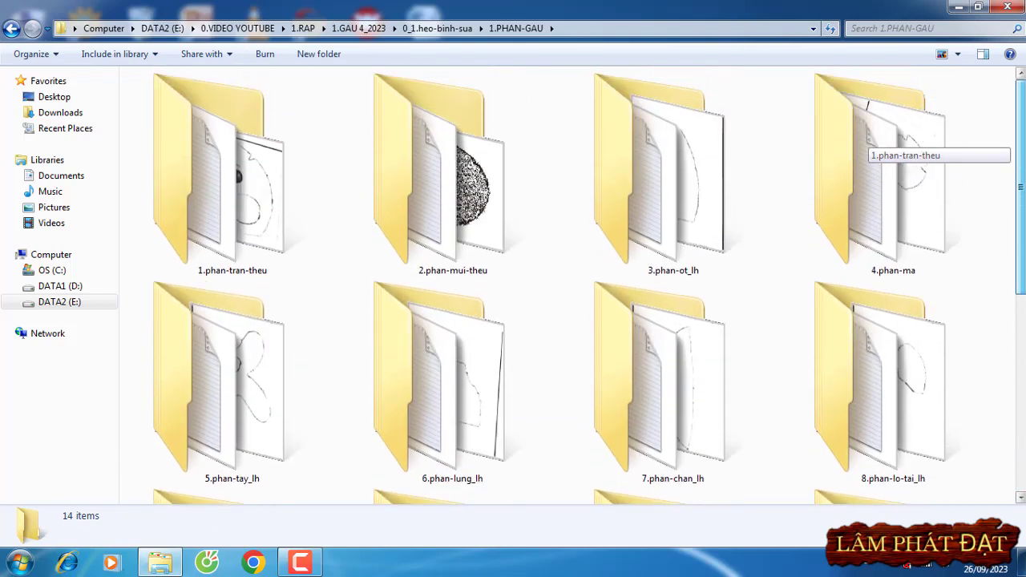
Examine the files in 1.phan-tran-theu and 2.phan-mui-theu, returning to 1.PHAN-GAU after each.
double_click(291, 152)
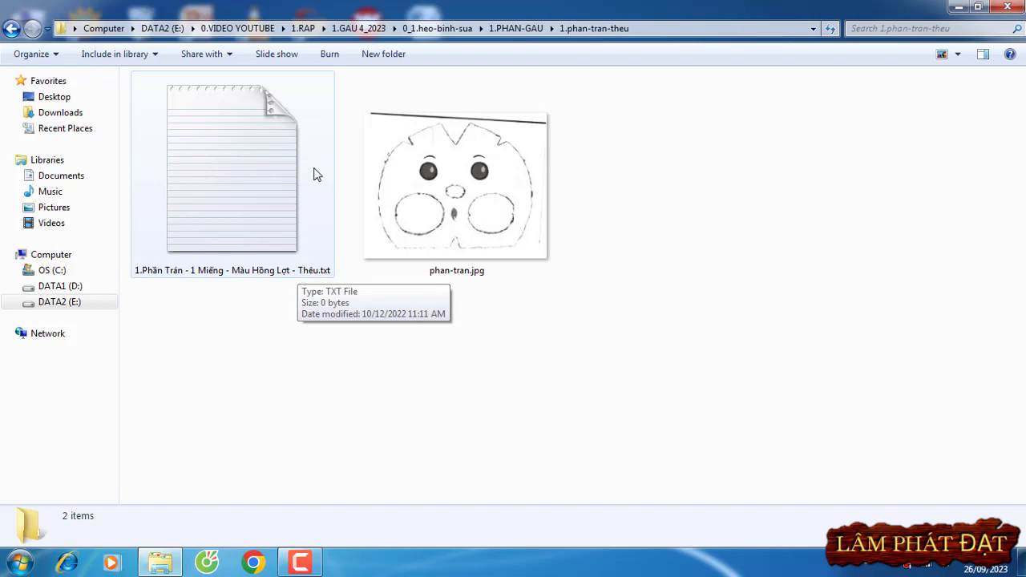
left_click(505, 28)
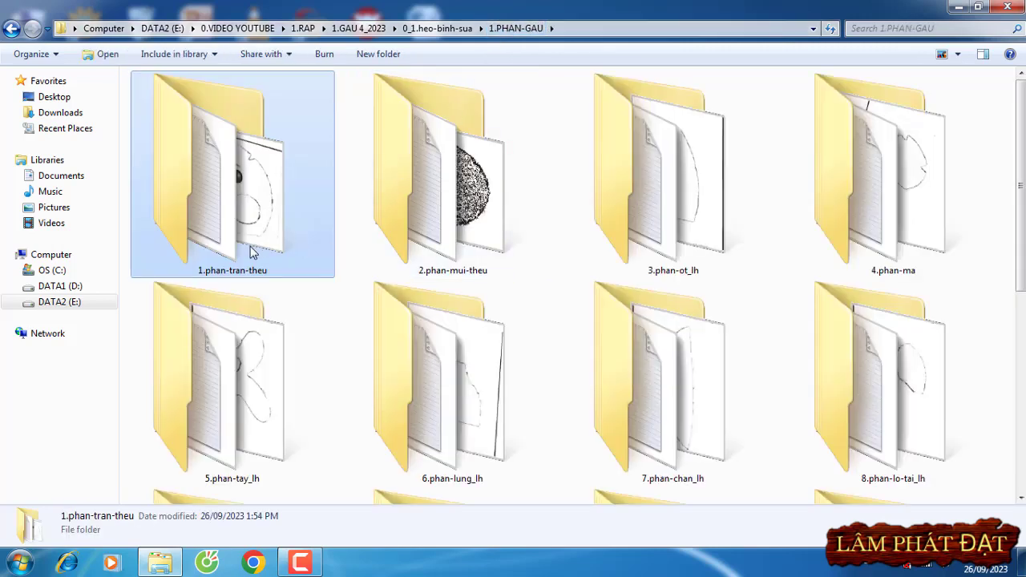
double_click(449, 209)
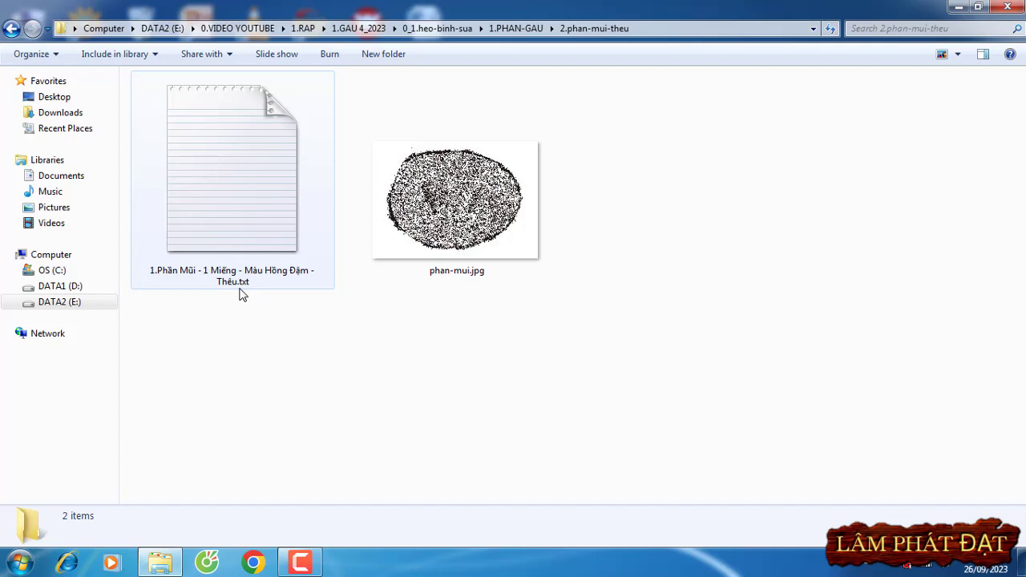
left_click(517, 28)
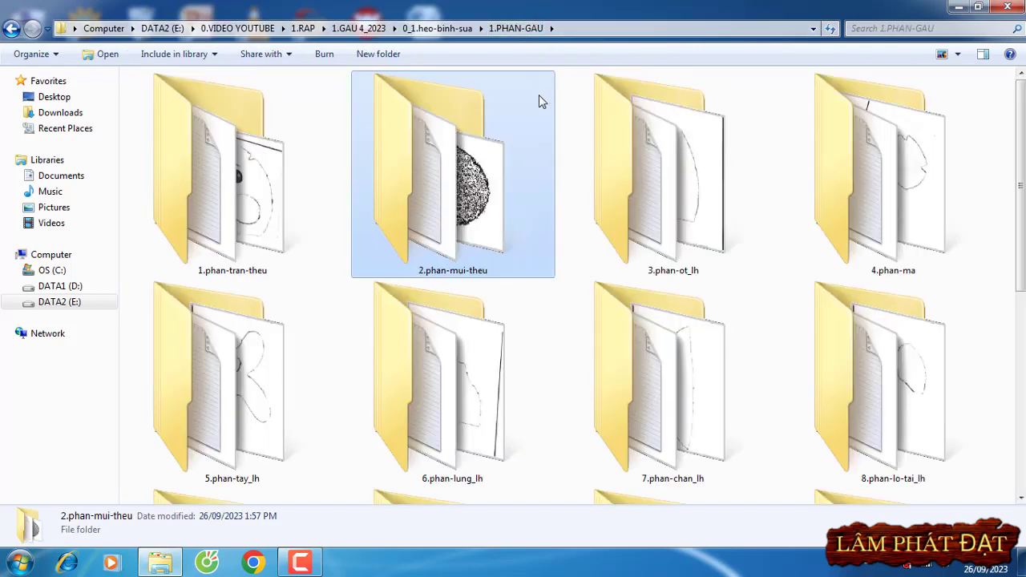
Examine the pattern files in 3.phan-ot_lh and 4.phan-ma, returning to 1.PHAN-GAU after each.
double_click(697, 157)
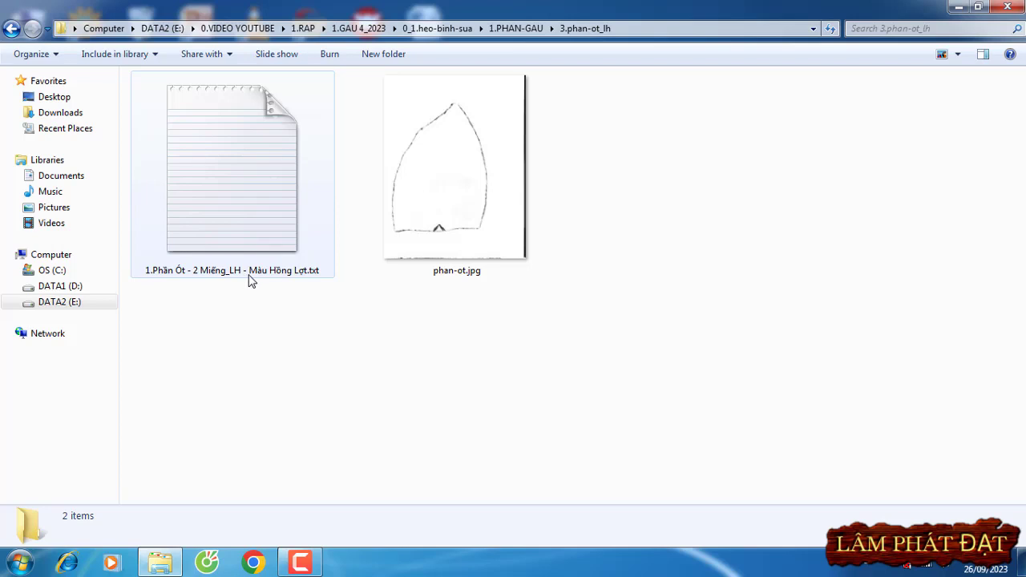
left_click(530, 29)
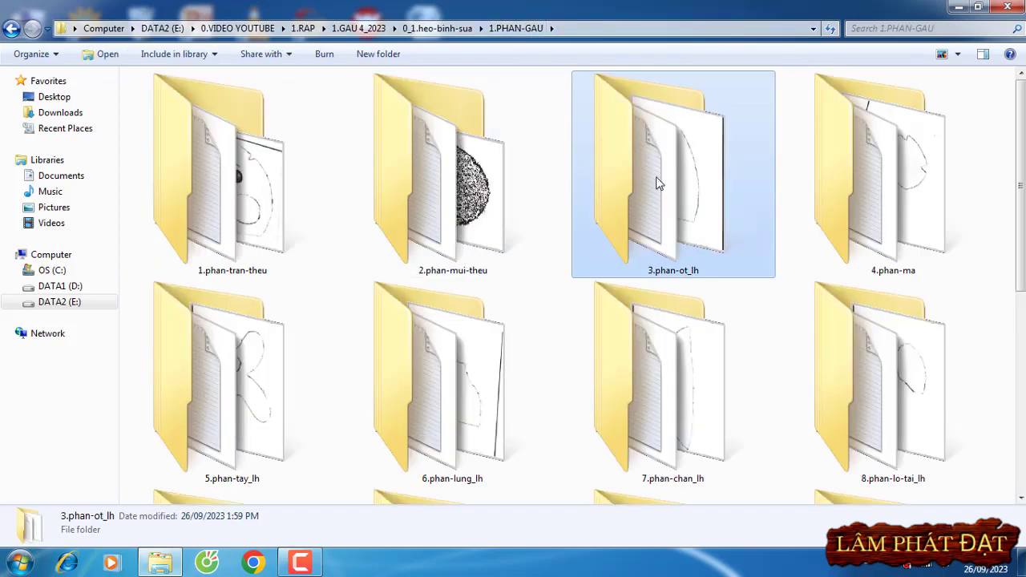
mouse_move(876, 207)
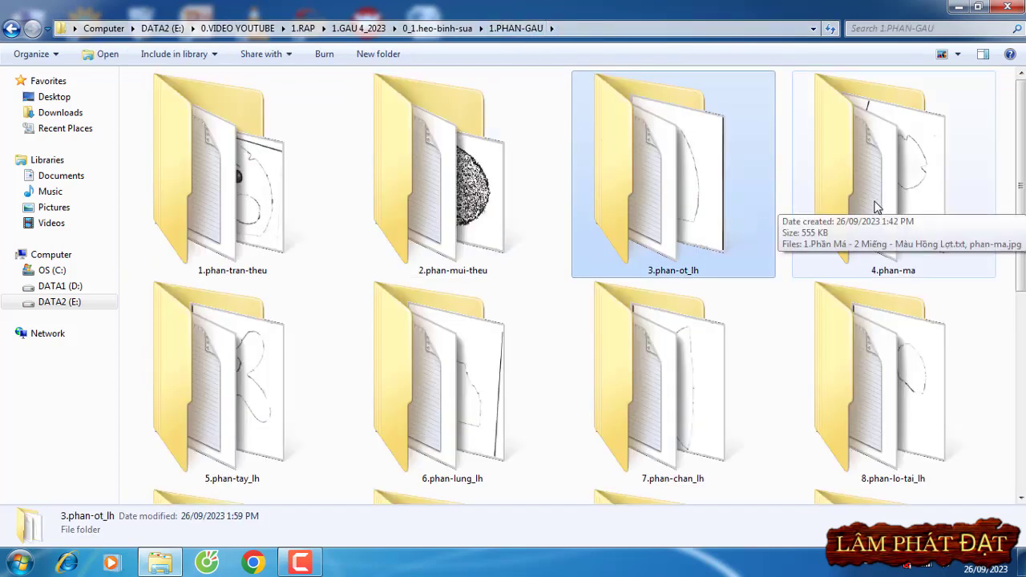
left_click(928, 160)
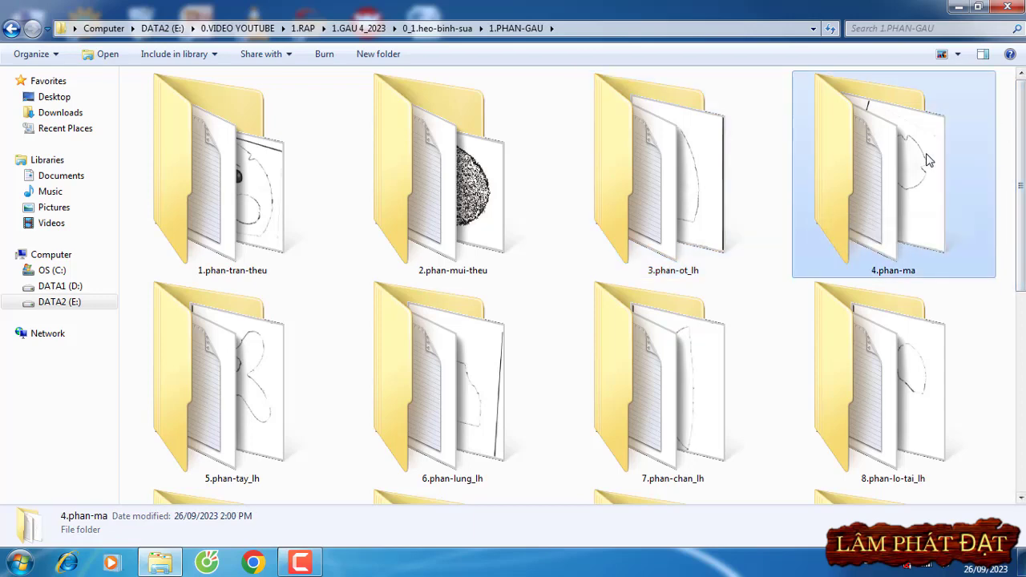
double_click(928, 160)
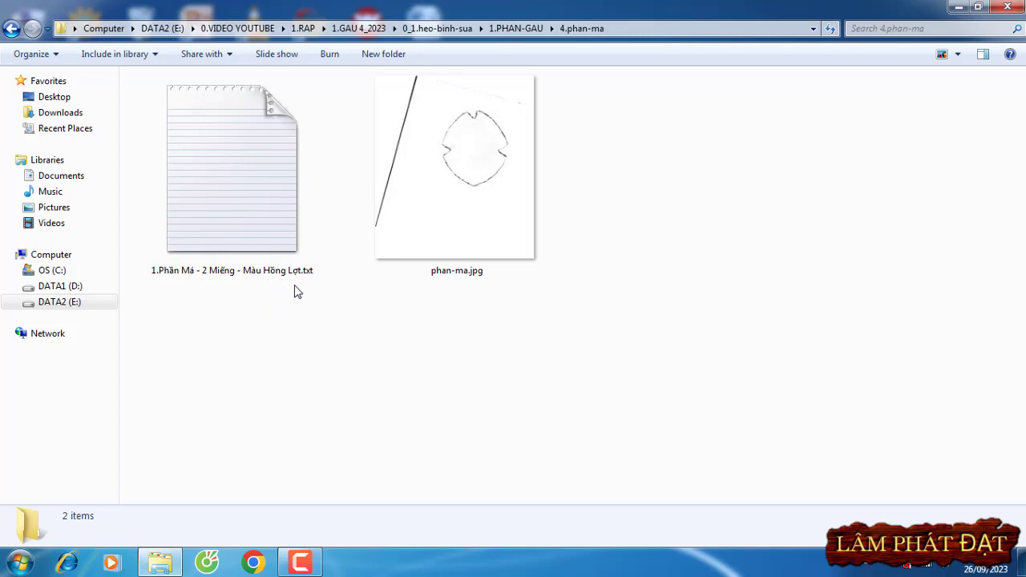
left_click(514, 29)
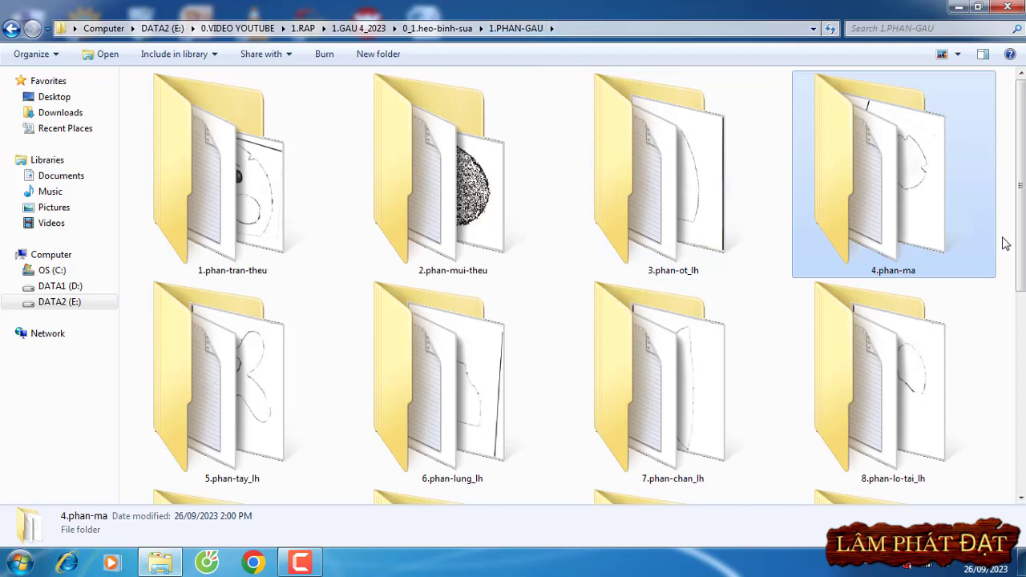
Examine the pattern files in 5.phan-tay_lh and 6.phan-lung_lh, returning to 1.PHAN-GAU after each.
left_click(250, 393)
double_click(250, 393)
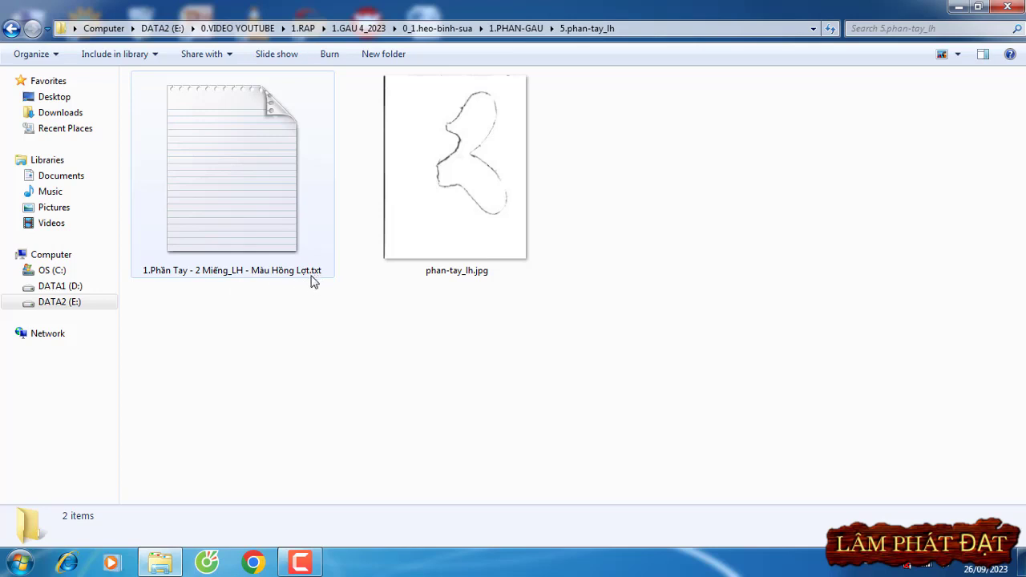
left_click(525, 28)
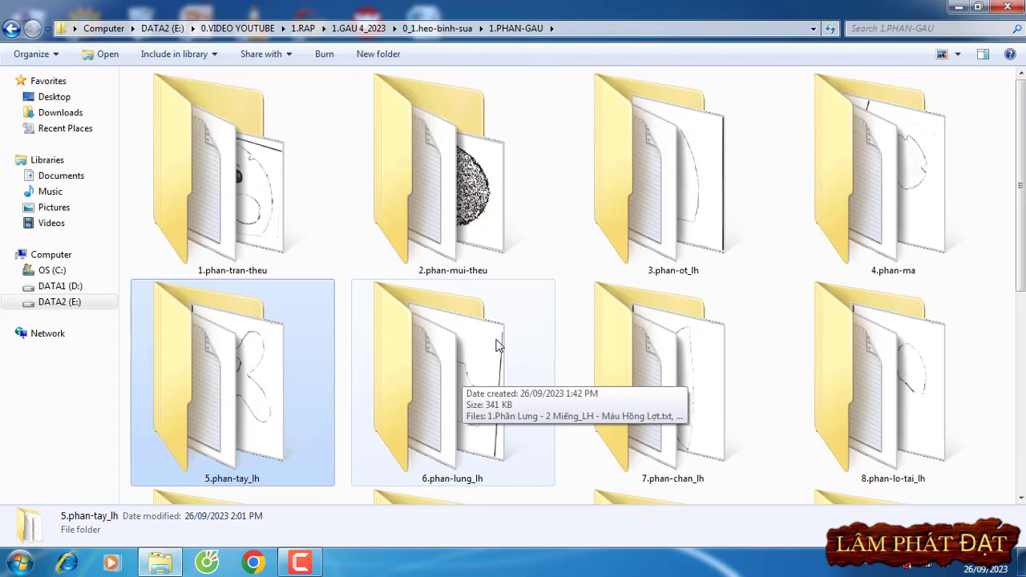
double_click(476, 381)
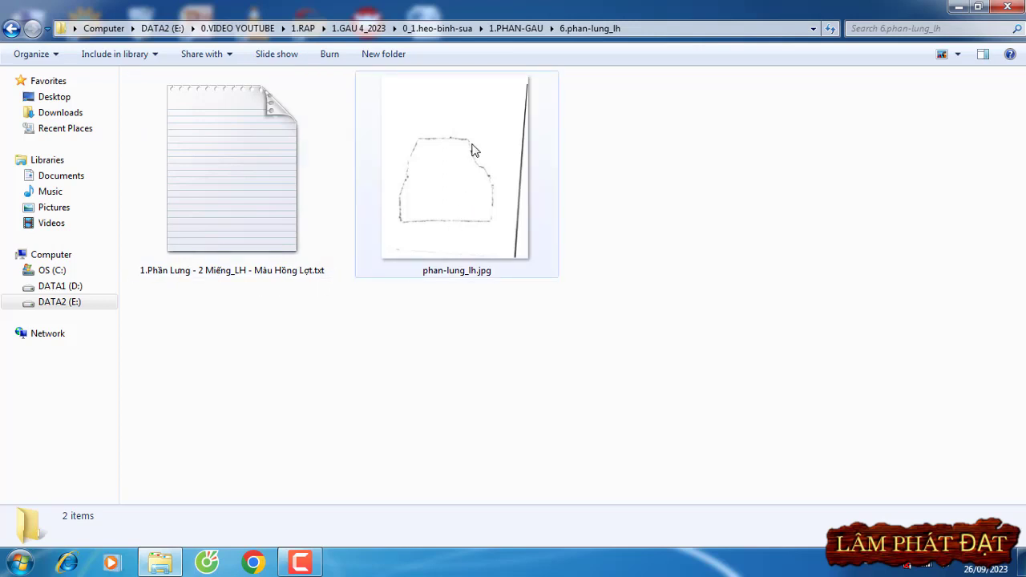
mouse_move(473, 151)
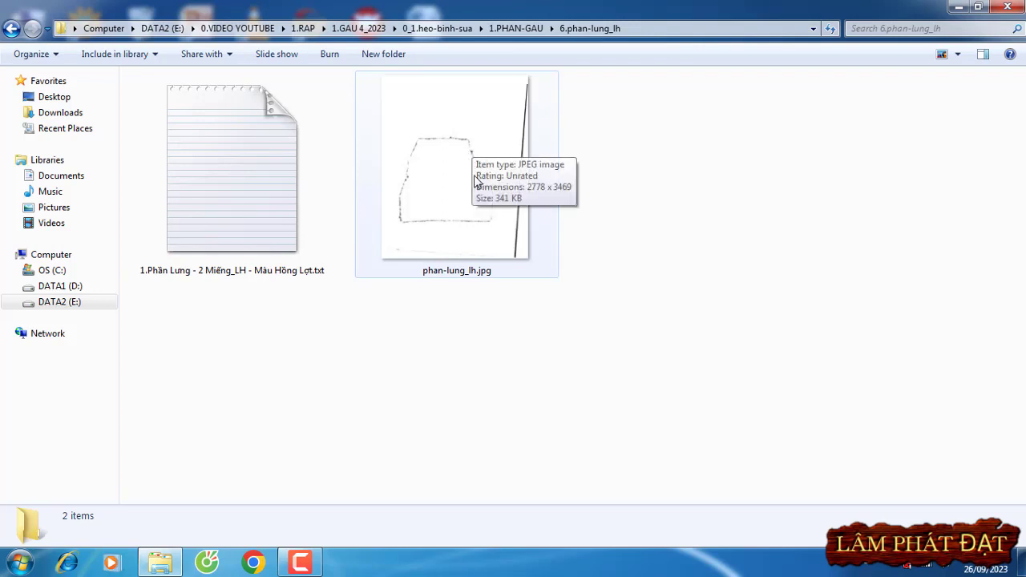
left_click(524, 28)
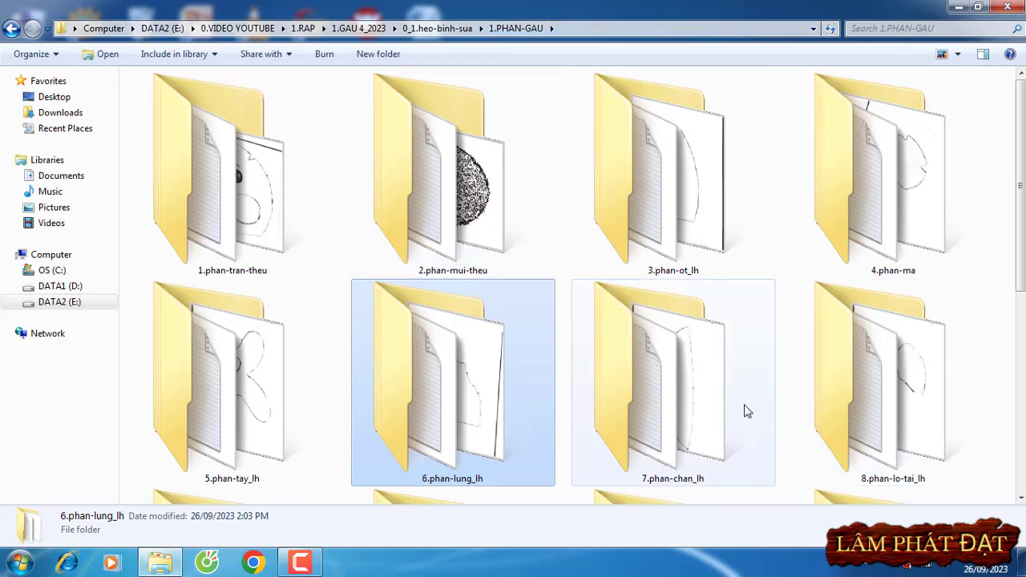
Examine the pattern files in 7.phan-chan_lh and 8.phan-lo-tai_lh, returning to 1.PHAN-GAU after each.
double_click(702, 407)
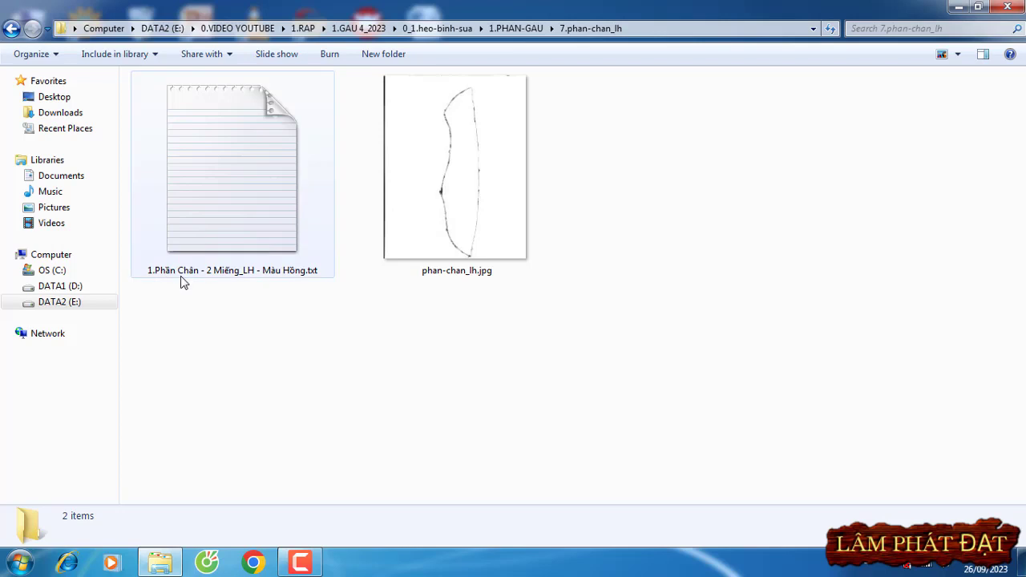
left_click(517, 28)
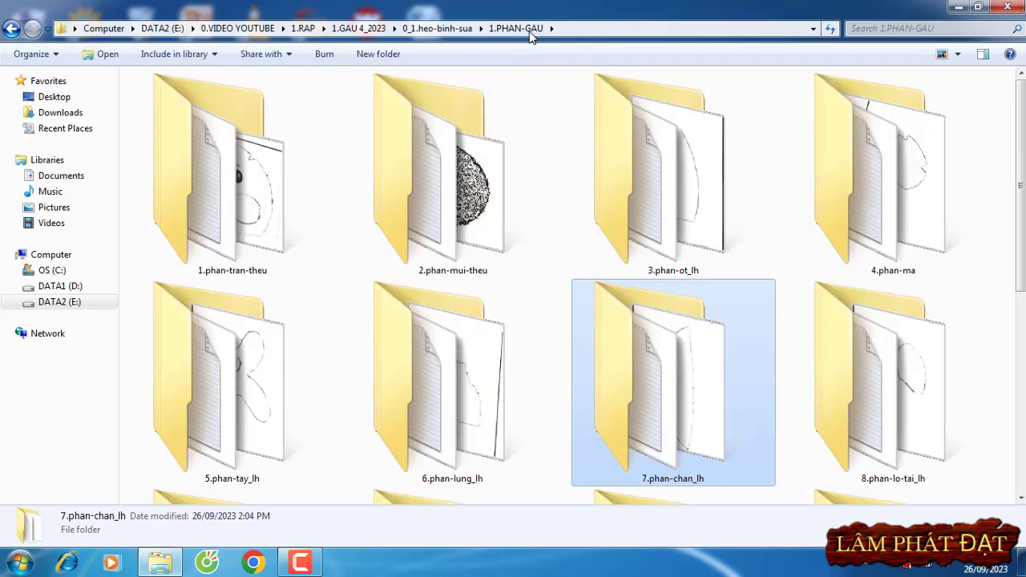
double_click(910, 374)
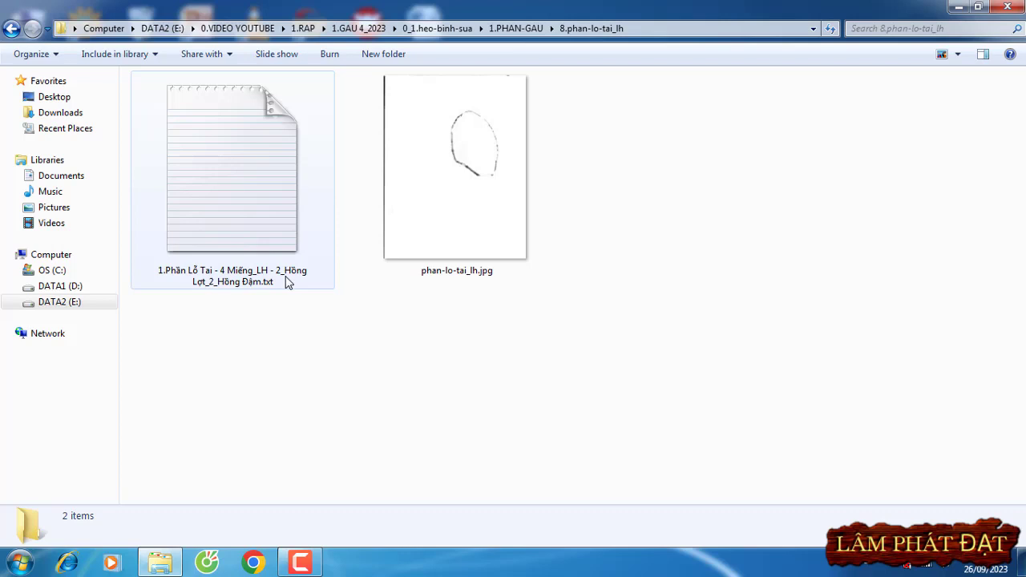
left_click(516, 28)
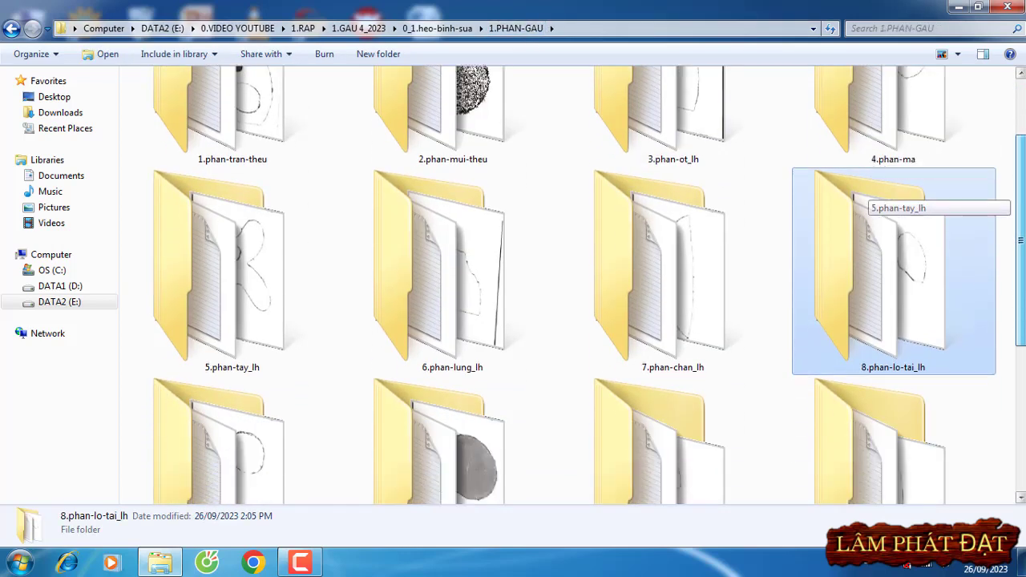
Examine the pattern files in 9.phan-ban-chan and 10.mieng-lot-phan-ma, returning to 1.PHAN-GAU after each.
scroll(870, 201, "down", 5)
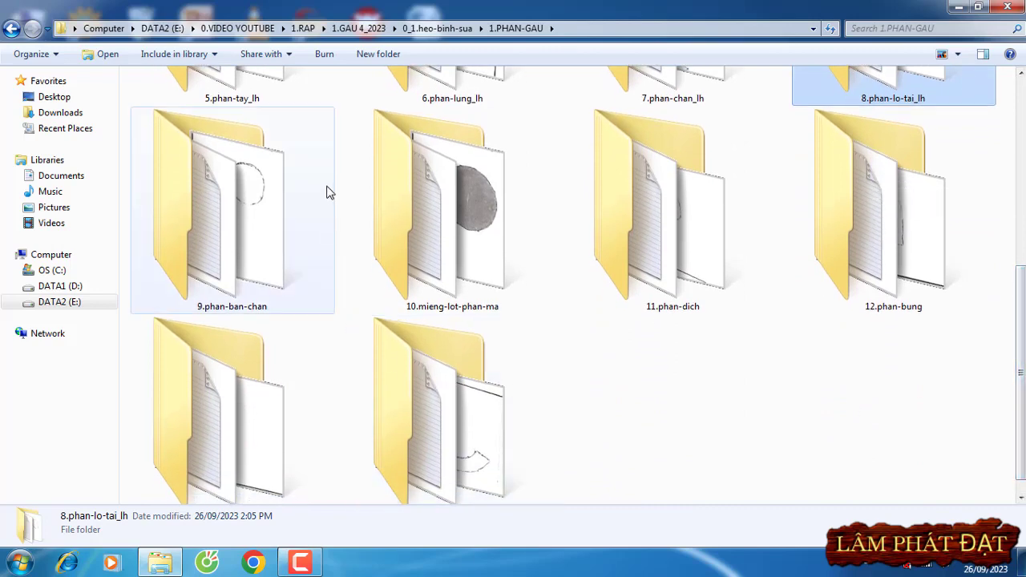
left_click(252, 225)
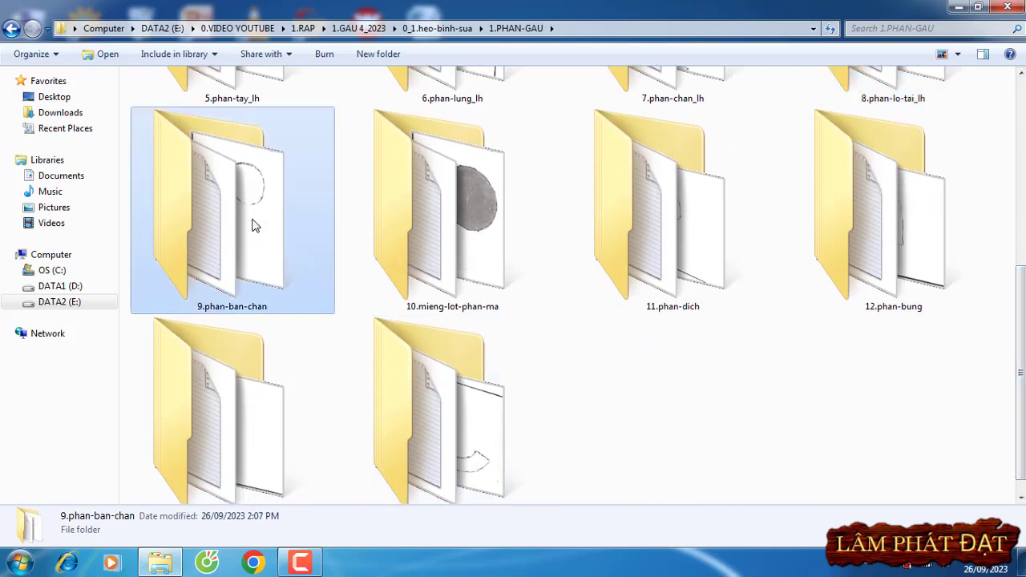
double_click(253, 225)
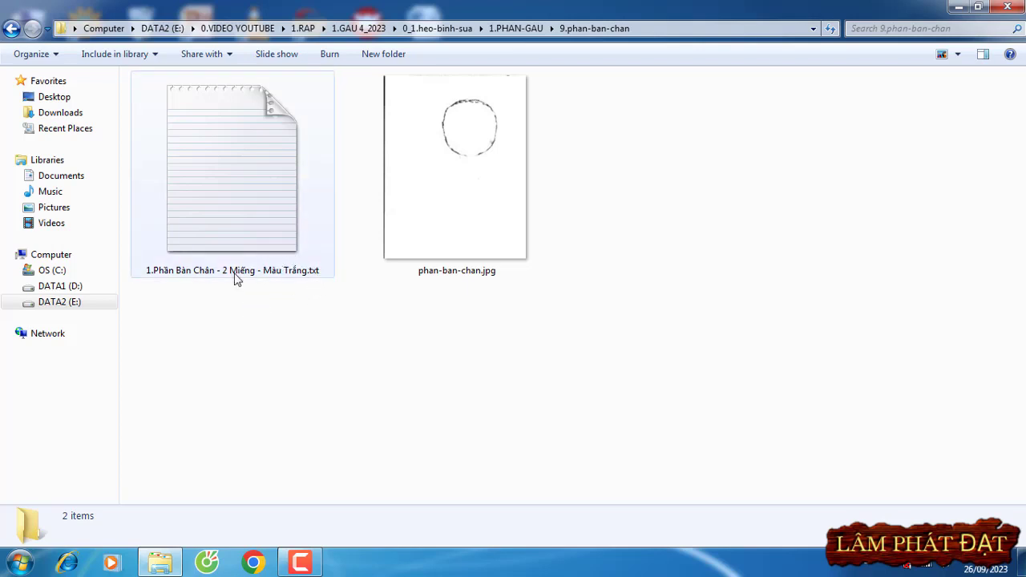
left_click(516, 28)
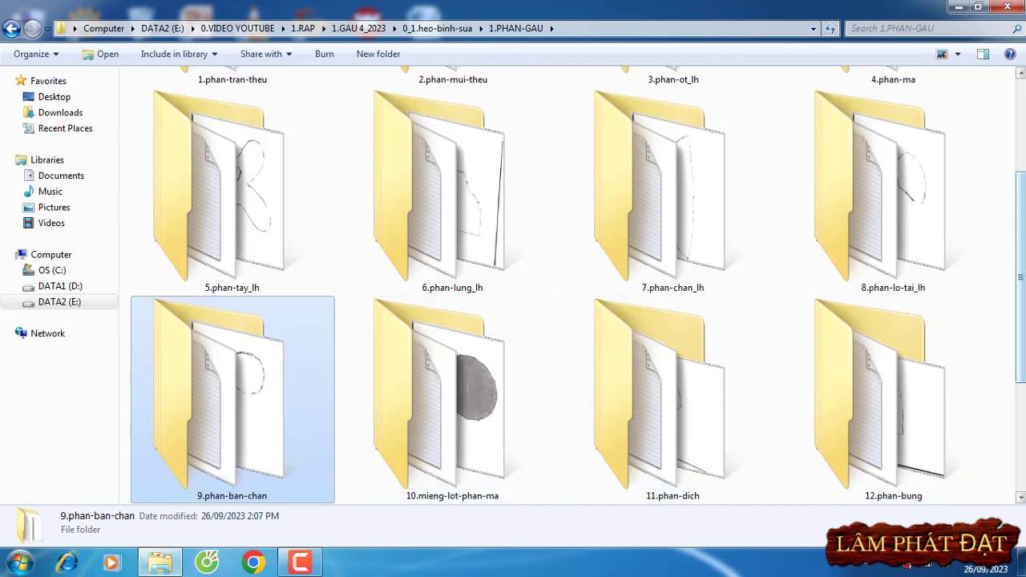
scroll(686, 392, "down", 2)
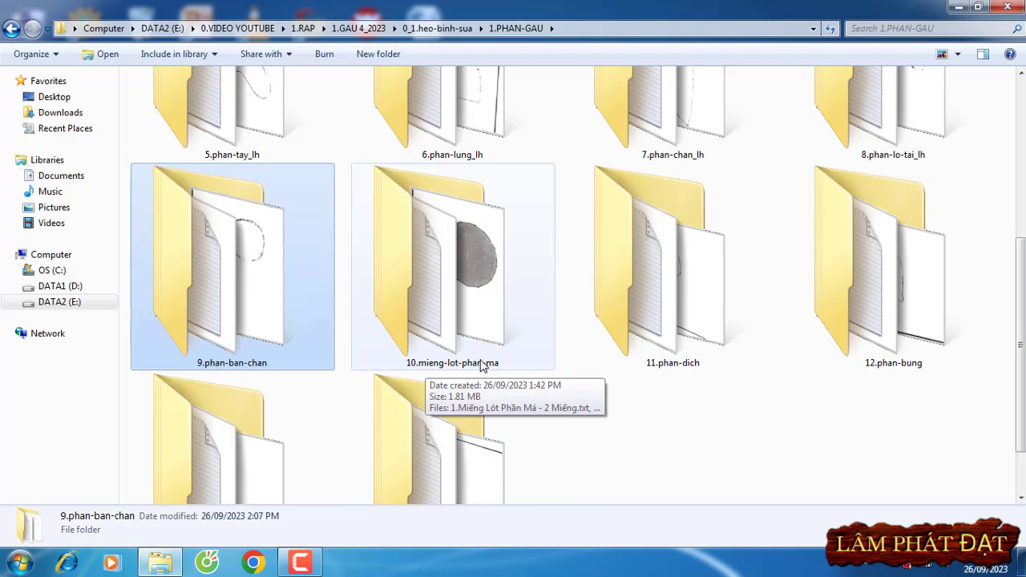
double_click(472, 275)
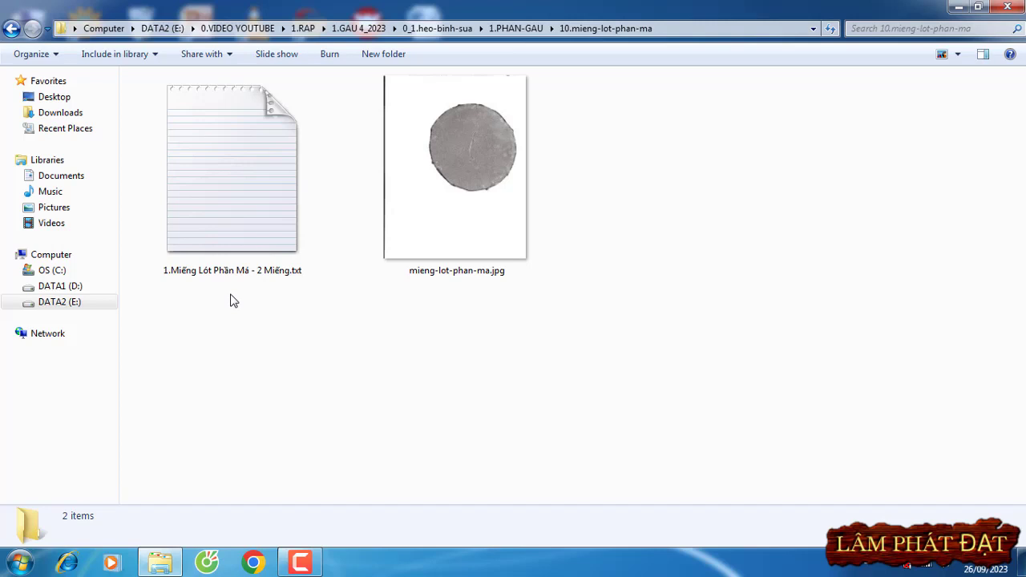
left_click(523, 27)
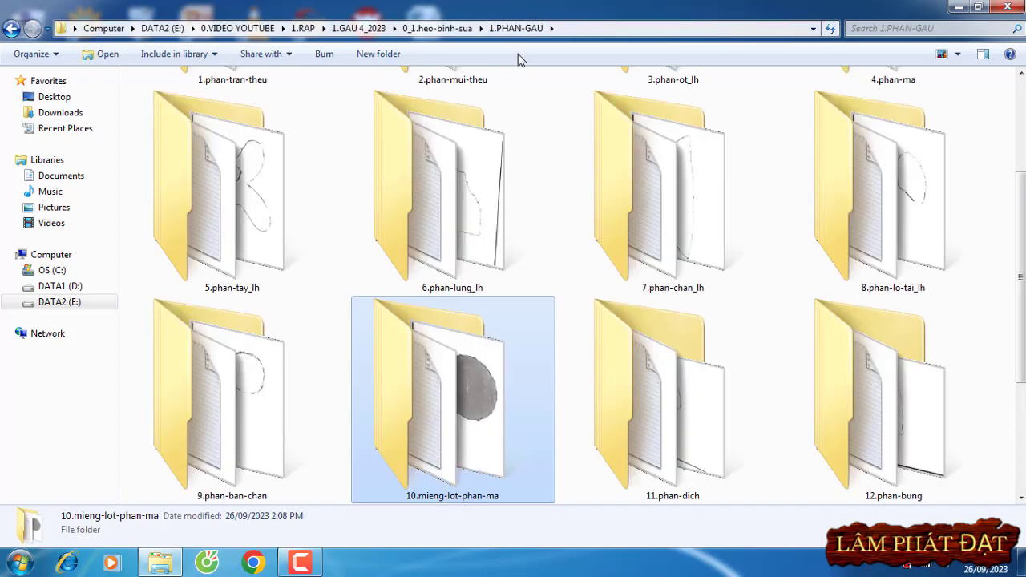
Examine the pattern files in 11.phan-dich and 12.phan-bung, returning to 1.PHAN-GAU after each.
scroll(945, 337, "down", 1)
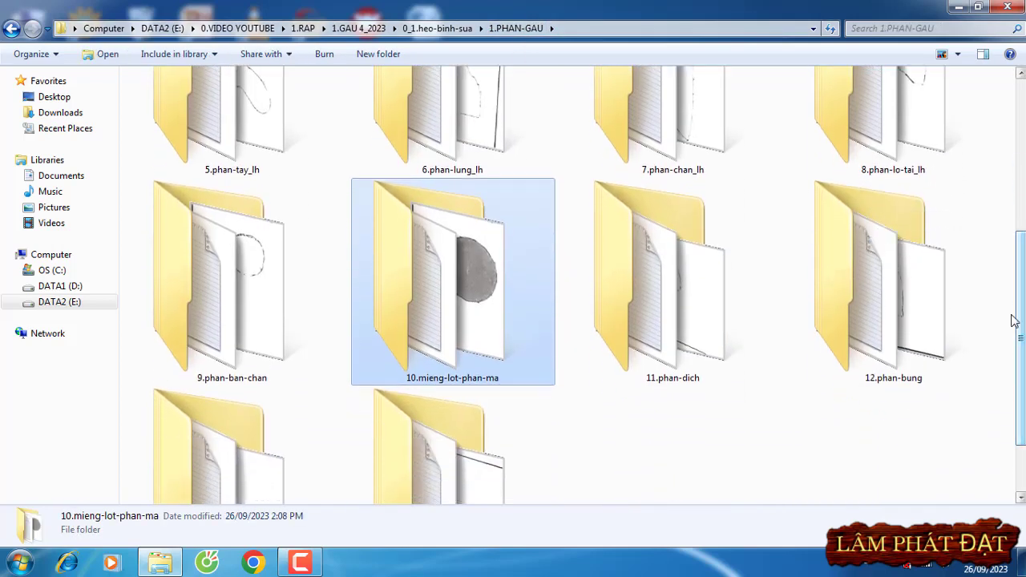
double_click(689, 322)
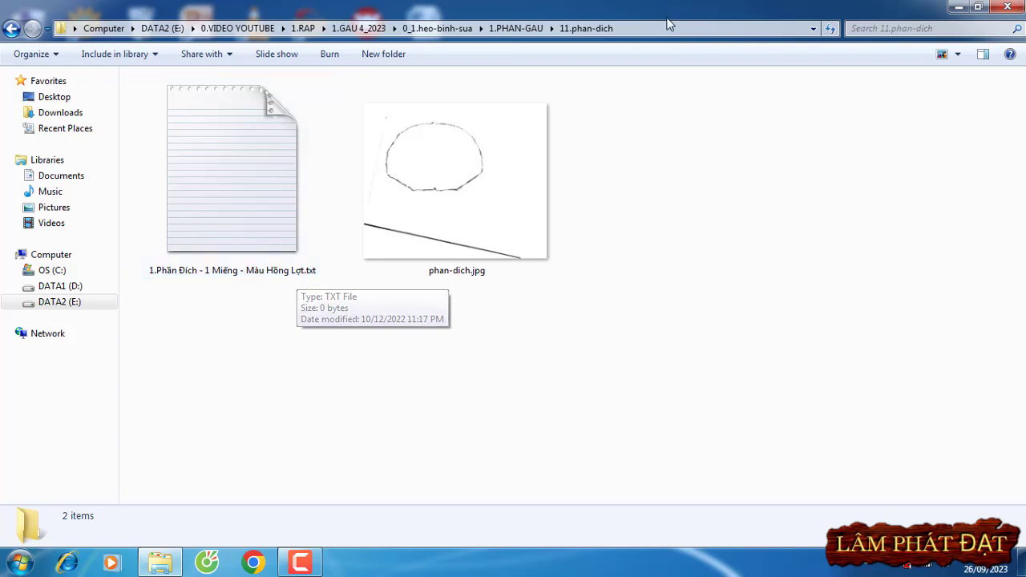
left_click(519, 24)
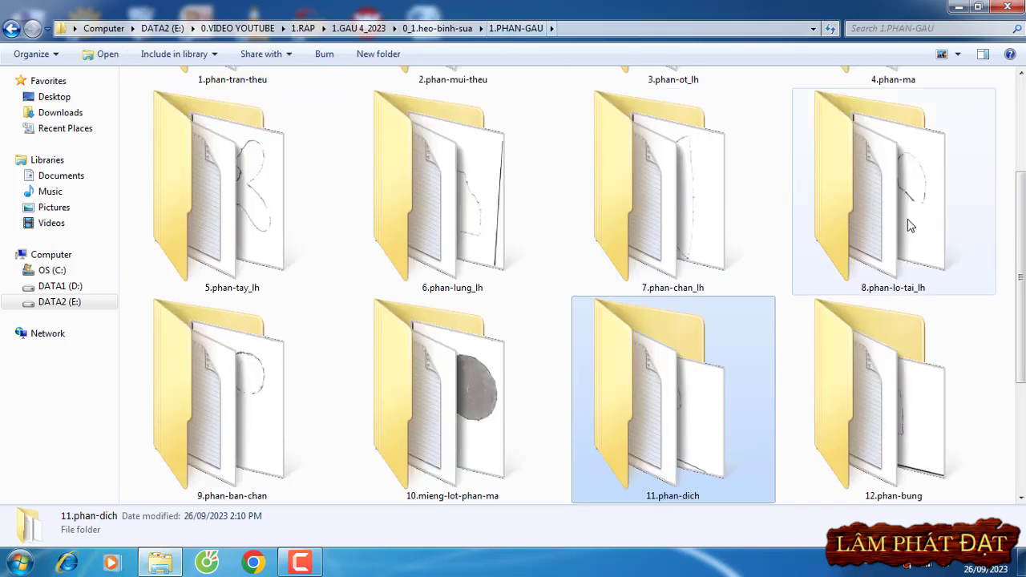
scroll(889, 217, "down", 3)
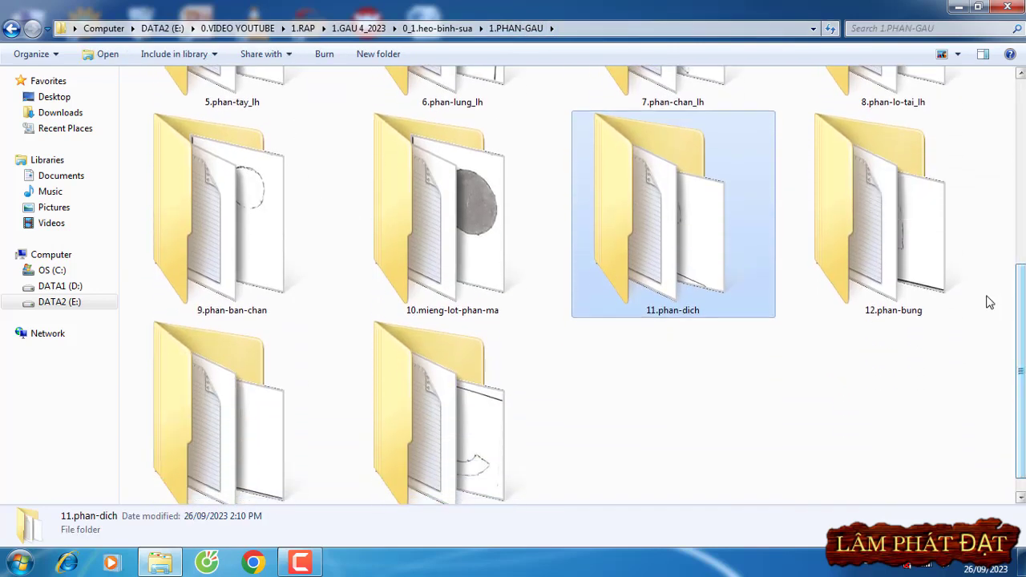
double_click(895, 225)
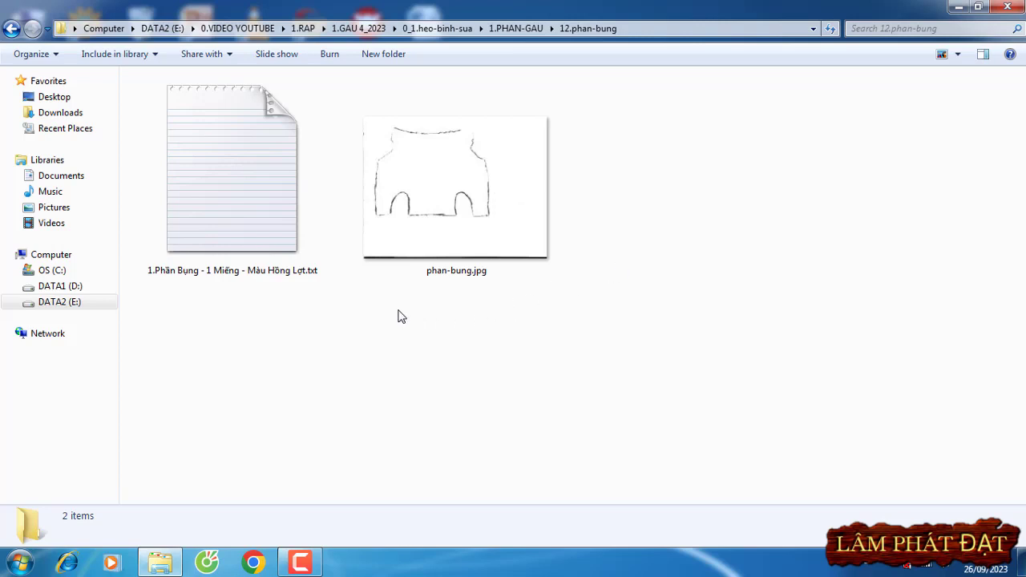
left_click(520, 31)
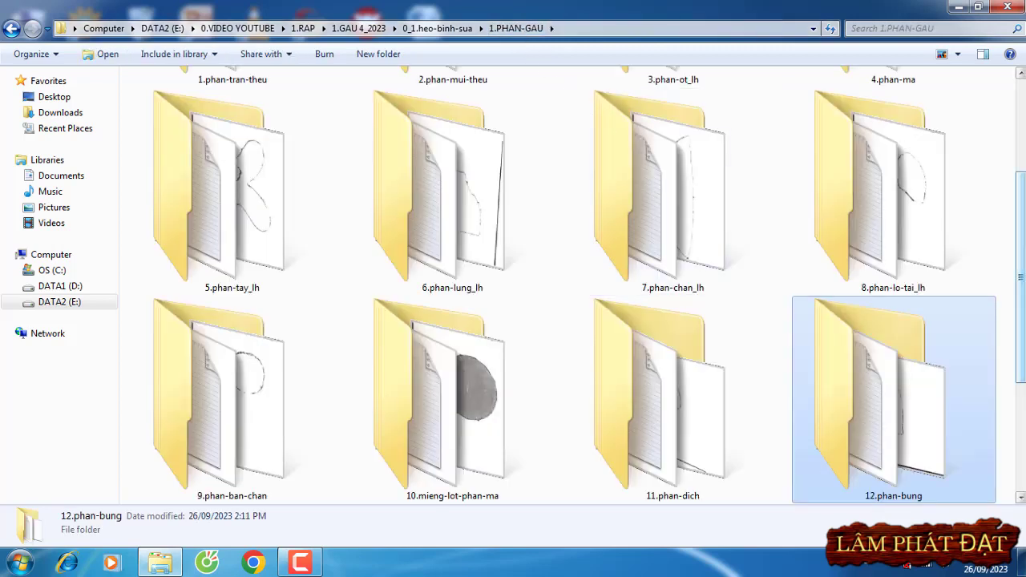
Examine the pattern files in 13.phan-duoi-heo and 14.phan-vanh-lo-mui, and return to the 0_1.heo-binh-sua folder.
scroll(777, 449, "down", 1)
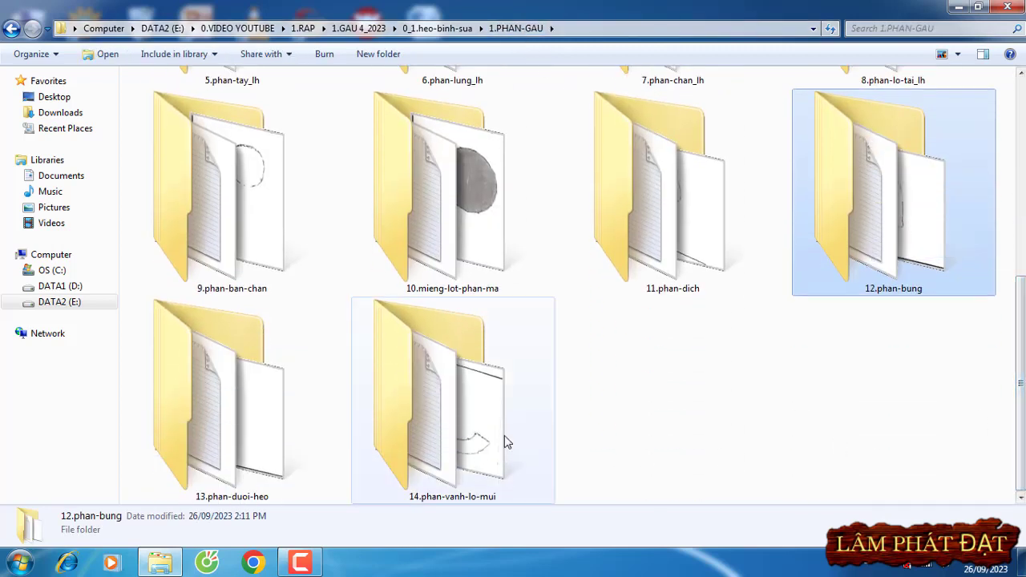
double_click(255, 413)
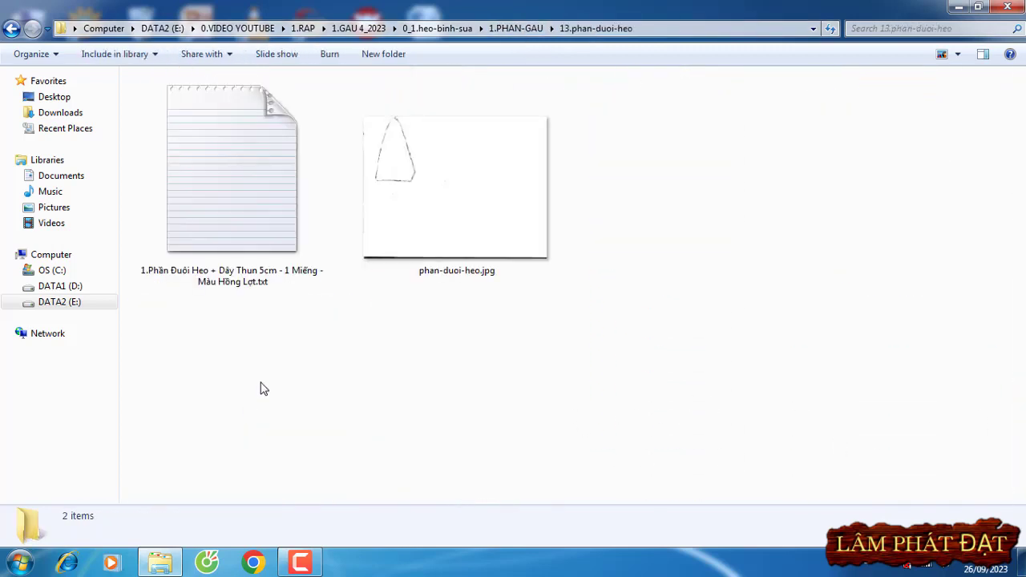
mouse_move(361, 274)
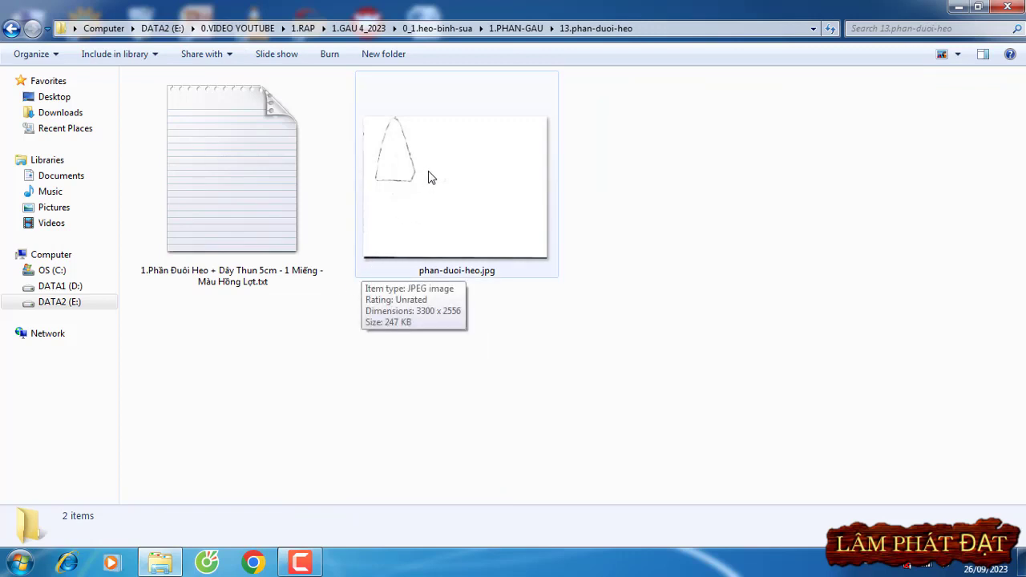
mouse_move(172, 280)
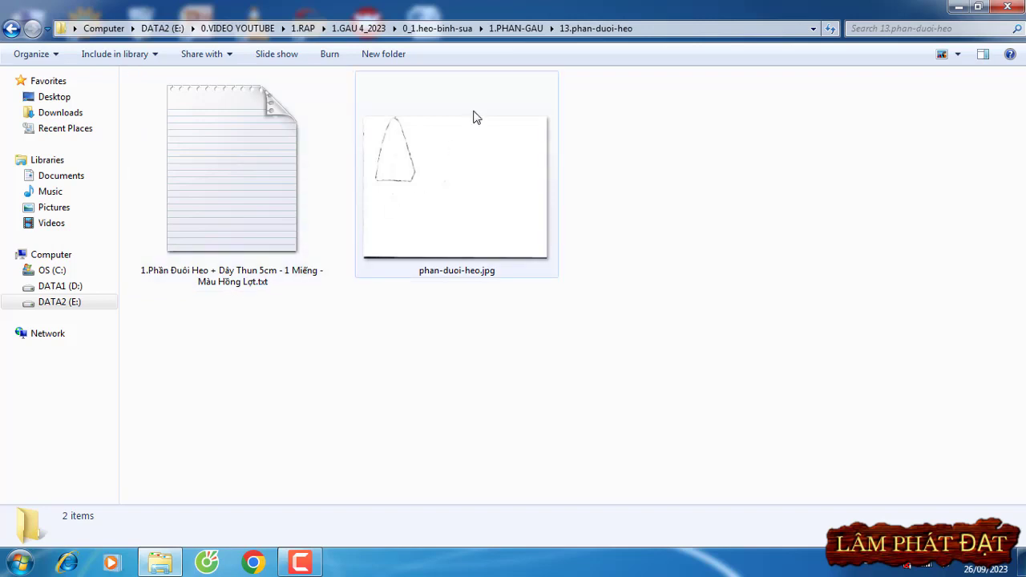
left_click(510, 28)
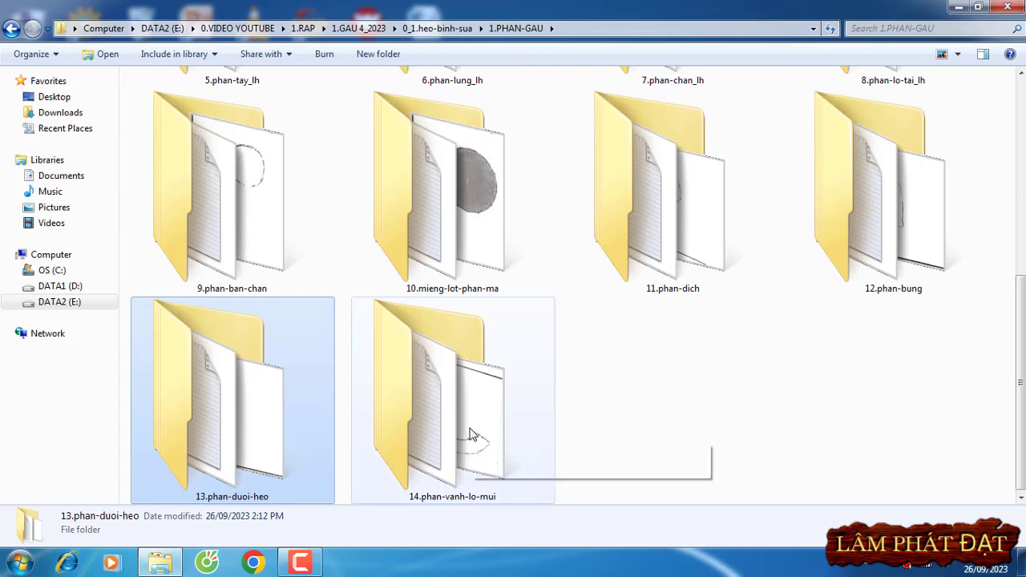
double_click(535, 373)
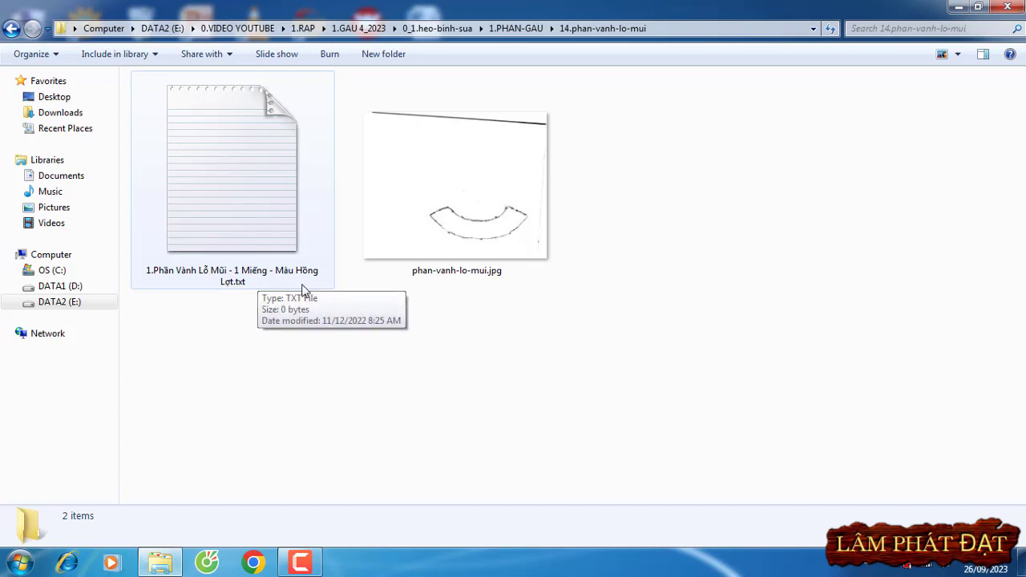
left_click(533, 30)
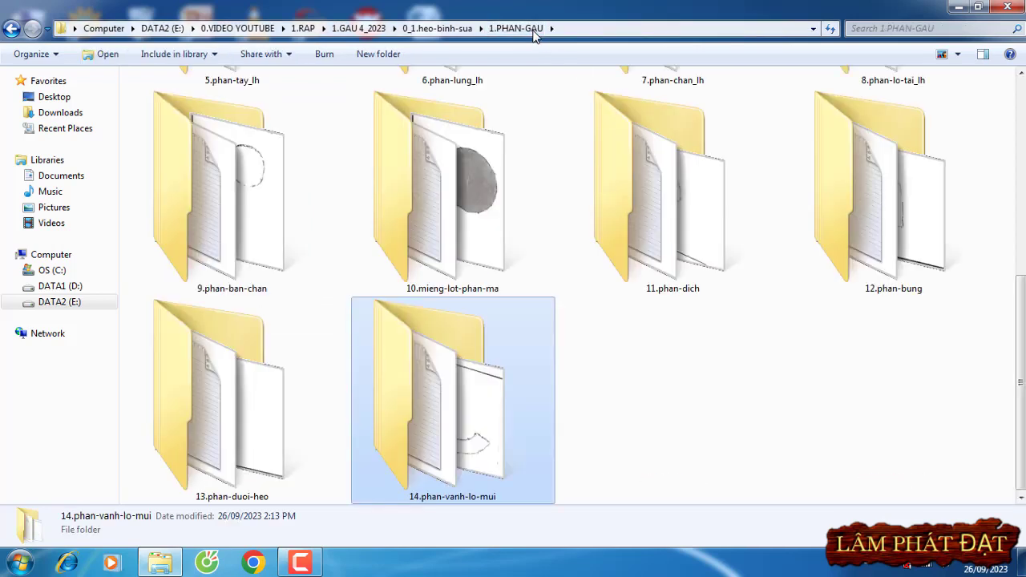
left_click(437, 30)
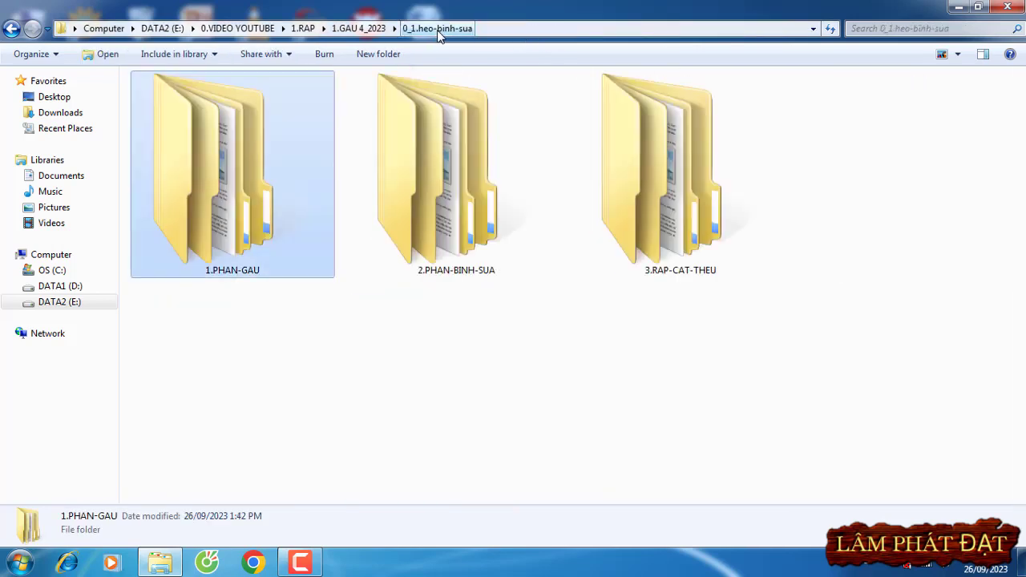
Examine the pattern files in 1.phan-than-bs-theu and 2.phan-nap-bs of 2.PHAN-BINH-SUA, returning to that folder after each.
double_click(494, 159)
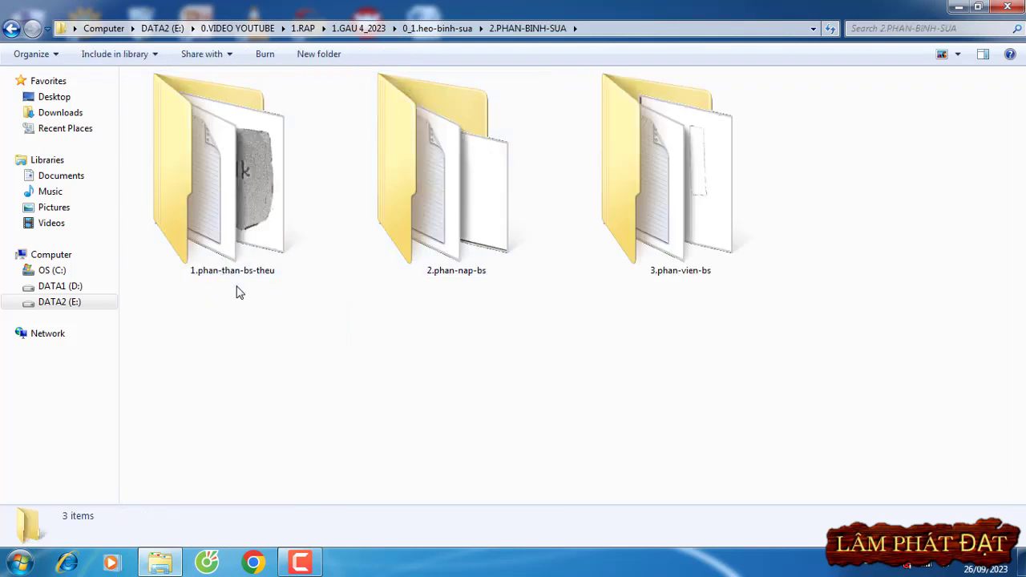
double_click(267, 190)
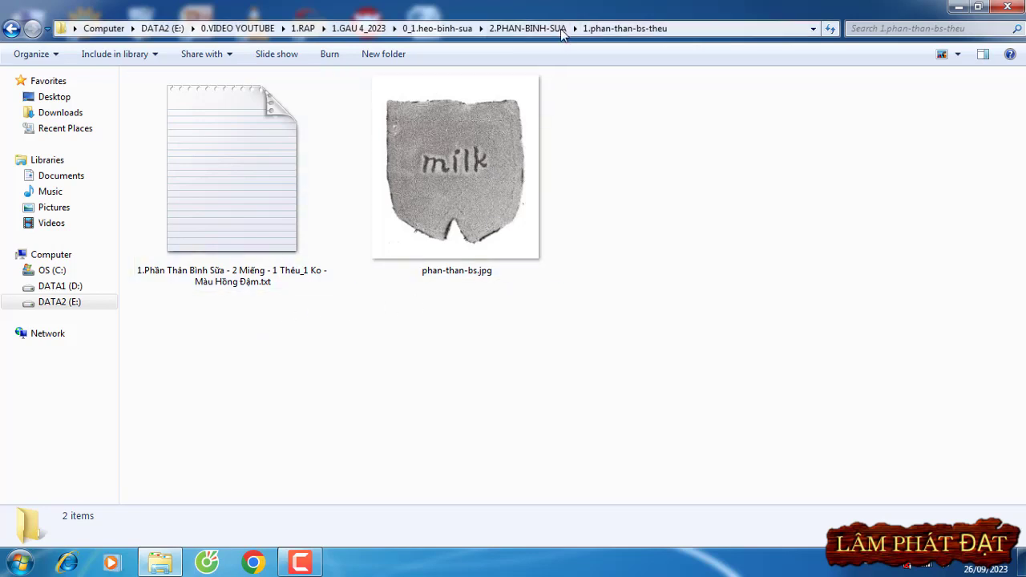
left_click(540, 28)
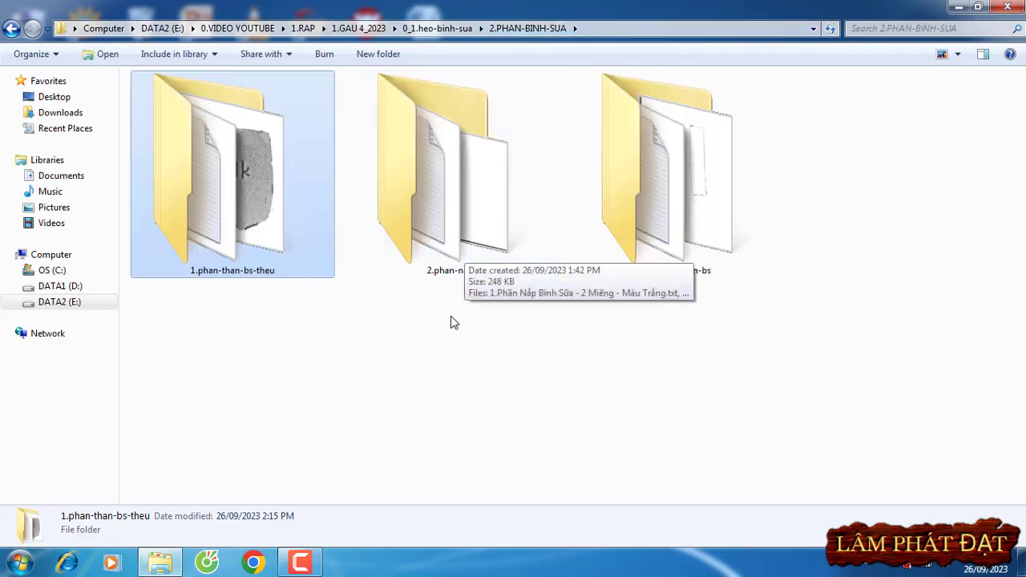
double_click(513, 222)
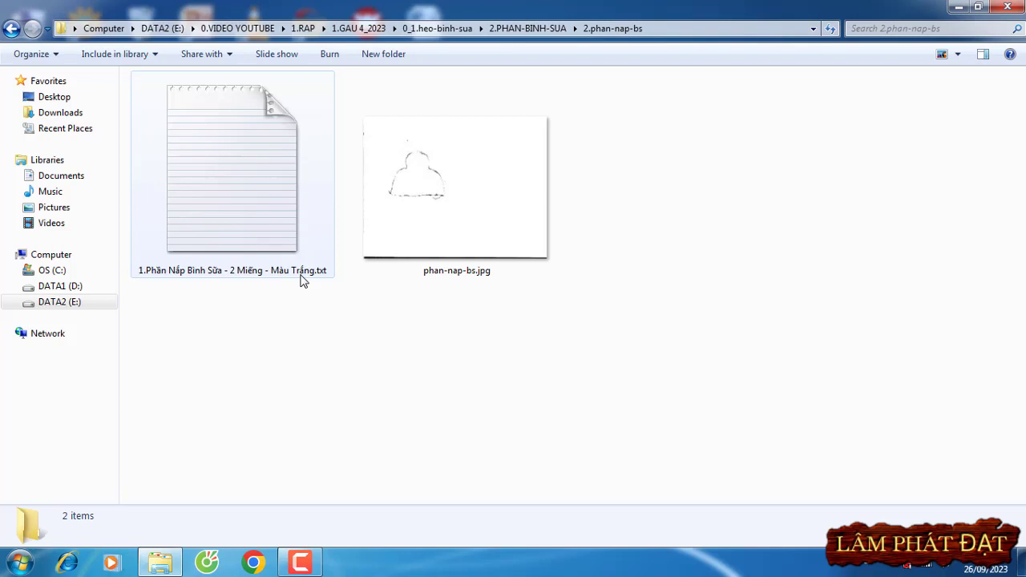
left_click(538, 28)
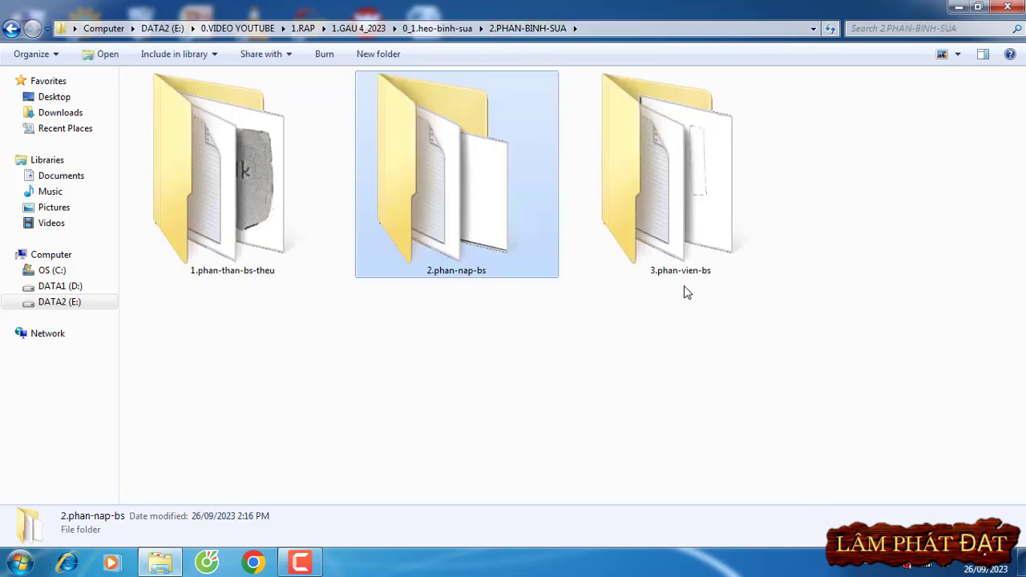
Examine the pattern files in 3.phan-vien-bs and return to the 0_1.heo-binh-sua folder.
double_click(695, 188)
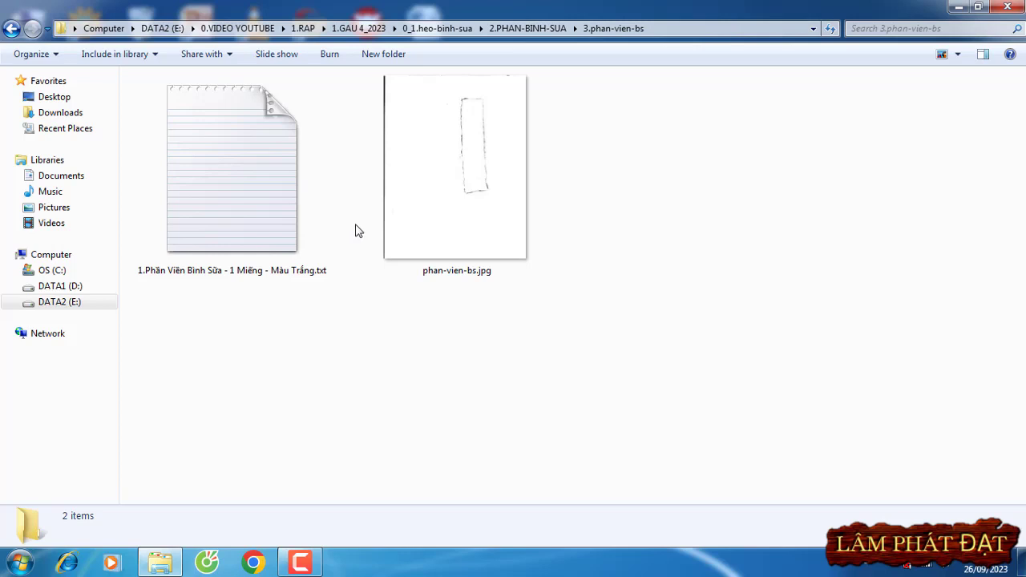
left_click(542, 30)
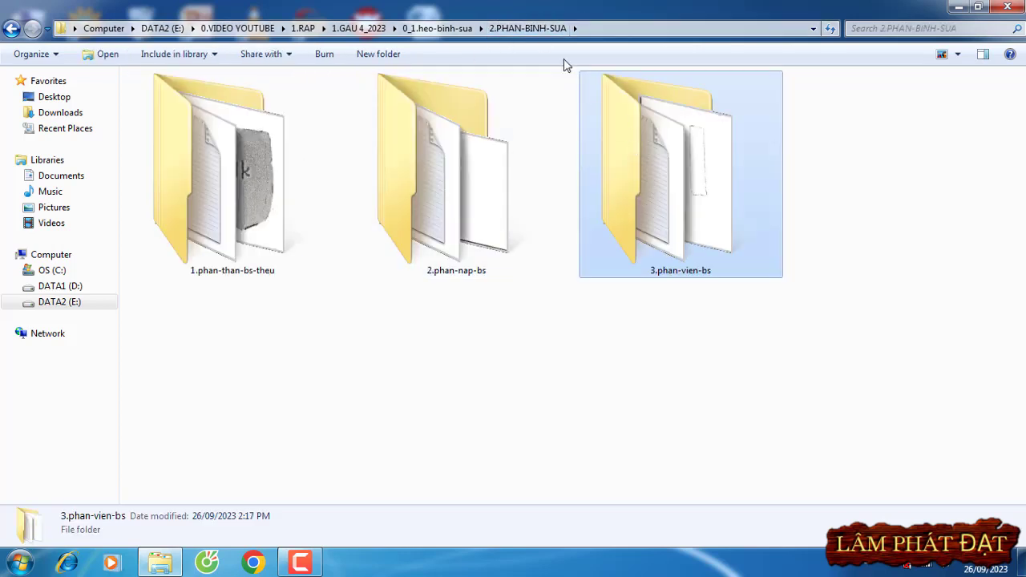
left_click(441, 28)
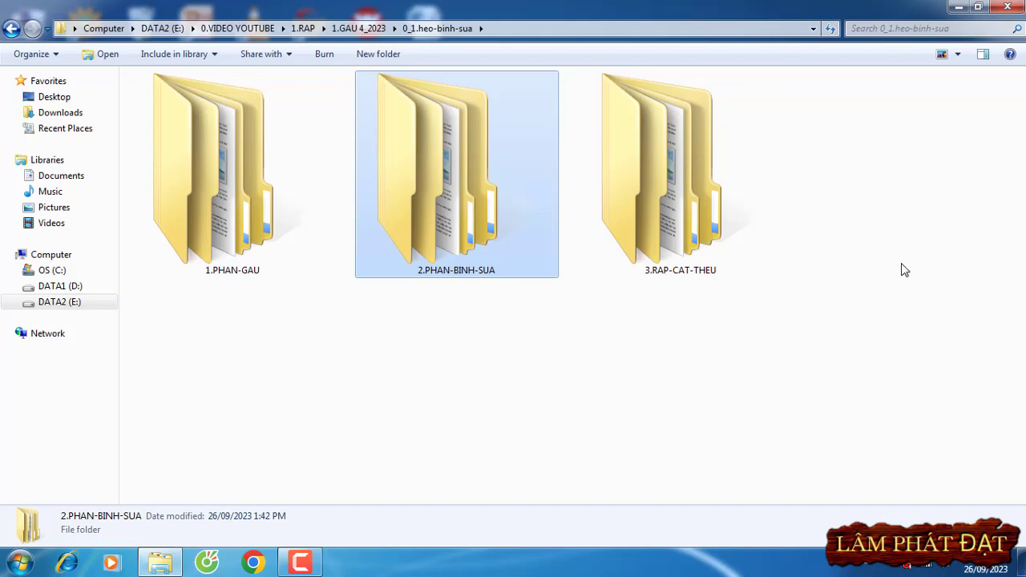
Examine the embroidered-eye pattern files in 1.con-mat-theu of 3.RAP-CAT-THEU and return to the 0_1.heo-binh-sua folder.
double_click(728, 209)
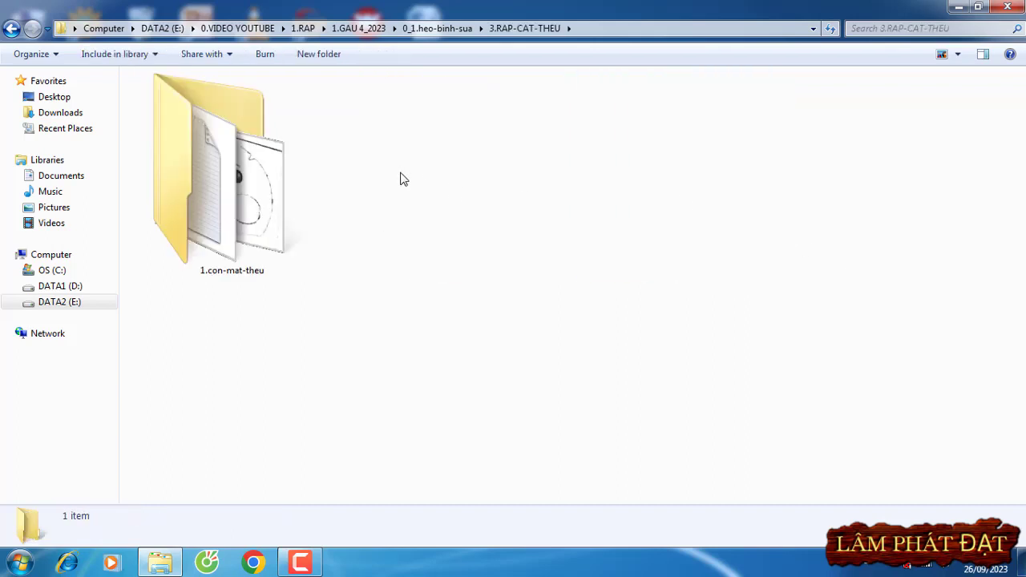
double_click(262, 184)
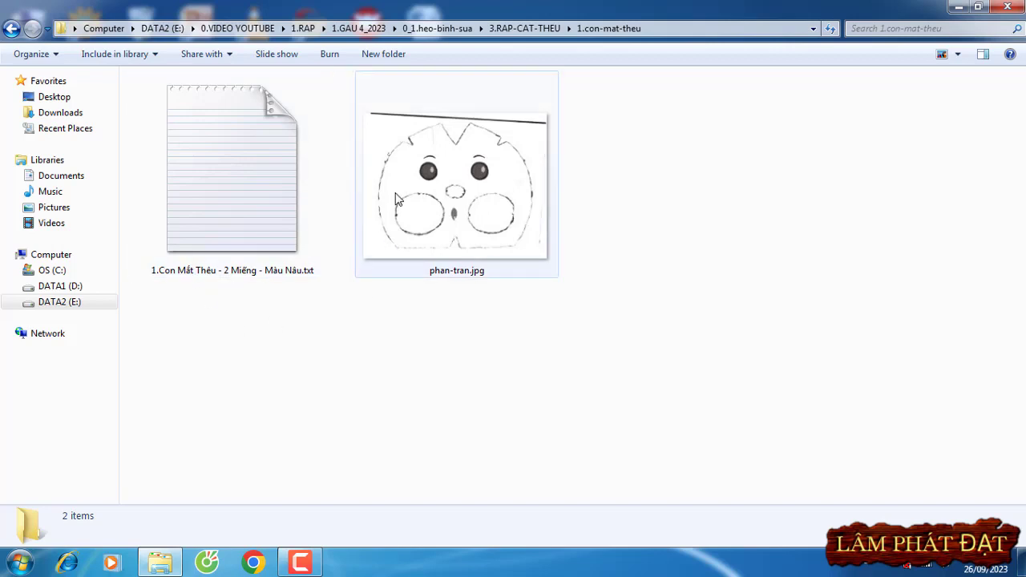
mouse_move(418, 170)
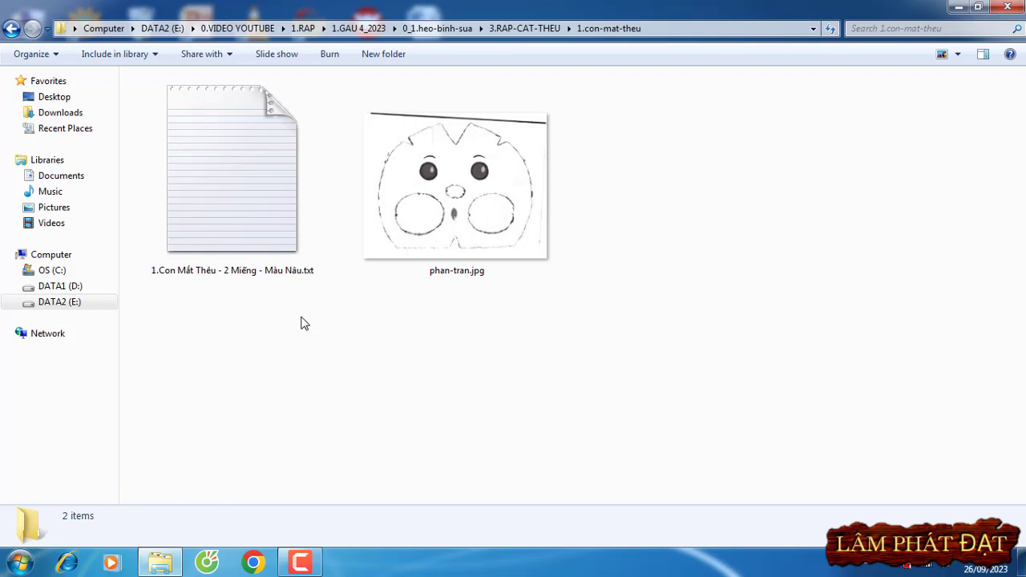
left_click(521, 31)
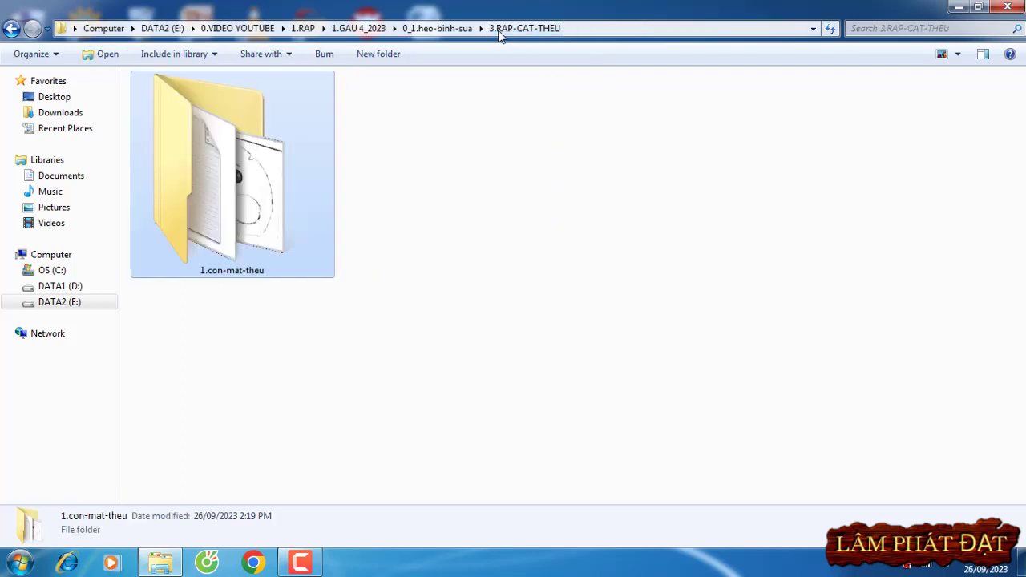
left_click(433, 29)
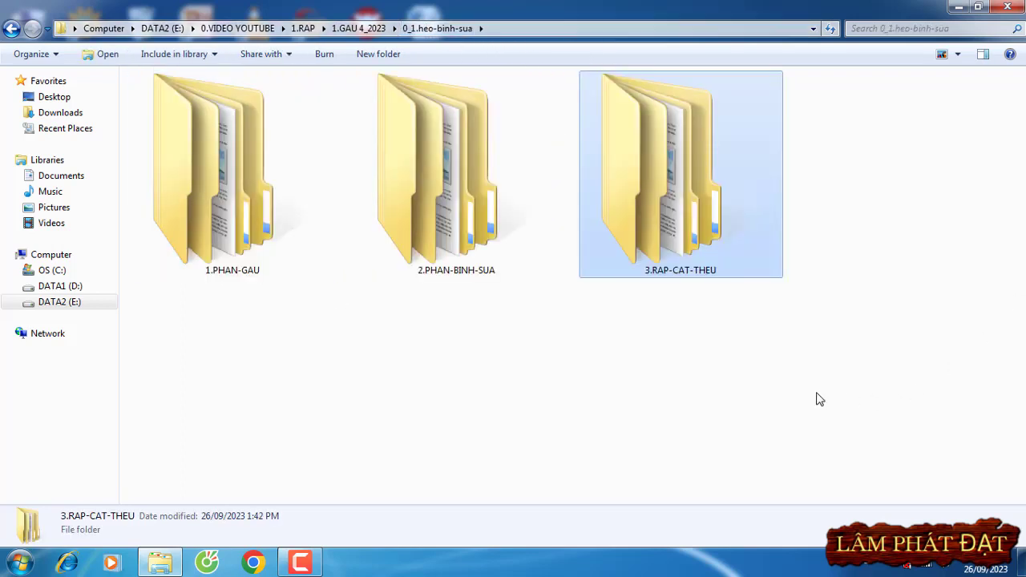